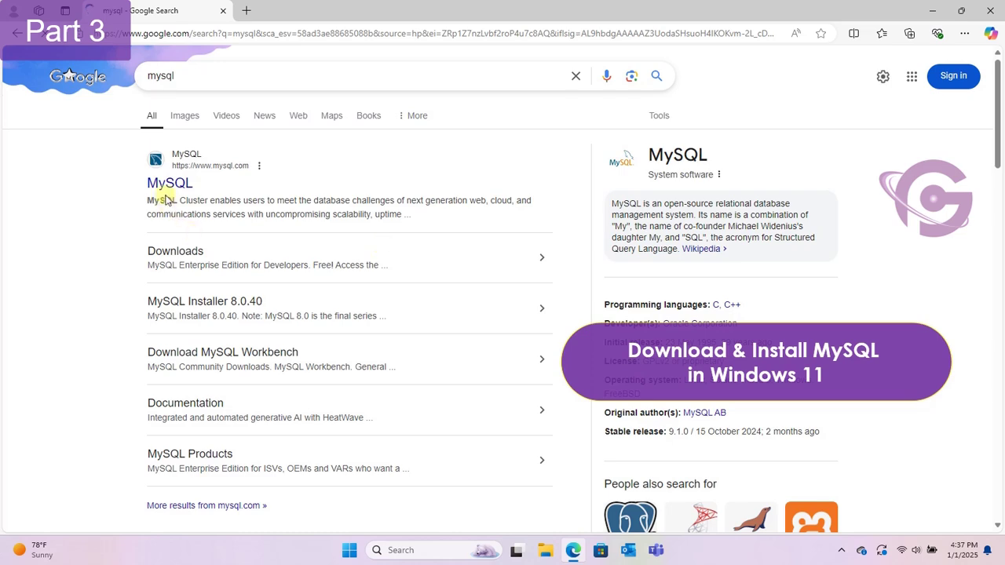
Step: Go from the MySQL website's community (GPL) downloads to the MySQL Installer for Windows download page
{"action": "left_click", "coordinate": [177, 186]}
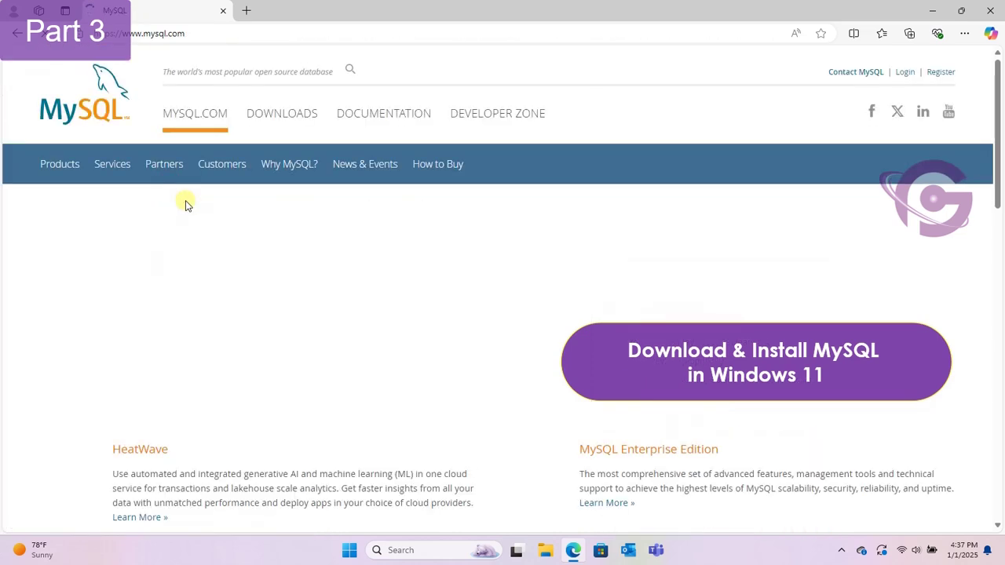
{"action": "left_click", "coordinate": [284, 116]}
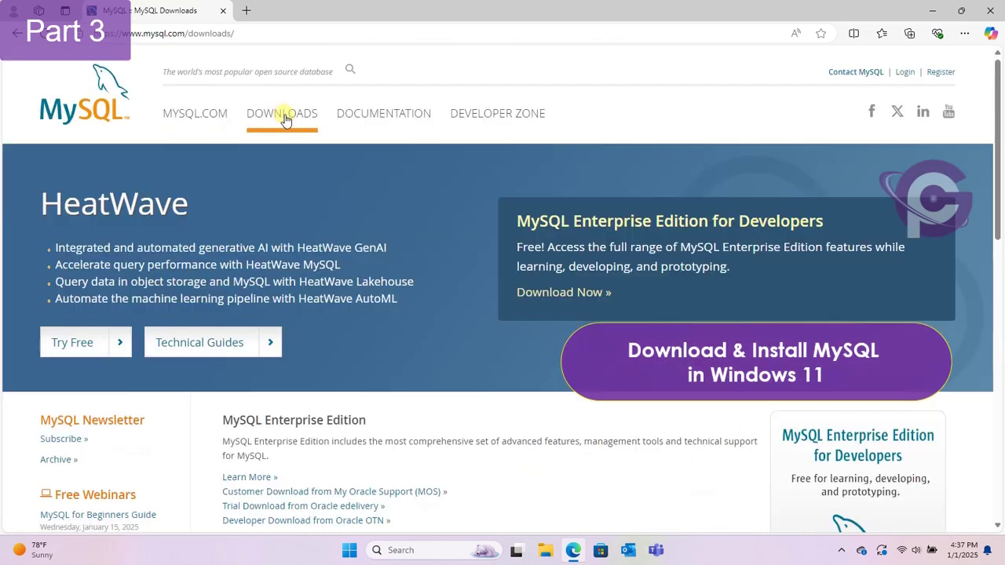
{"action": "scroll", "coordinate": [311, 193], "scroll_direction": "down", "scroll_amount": 5}
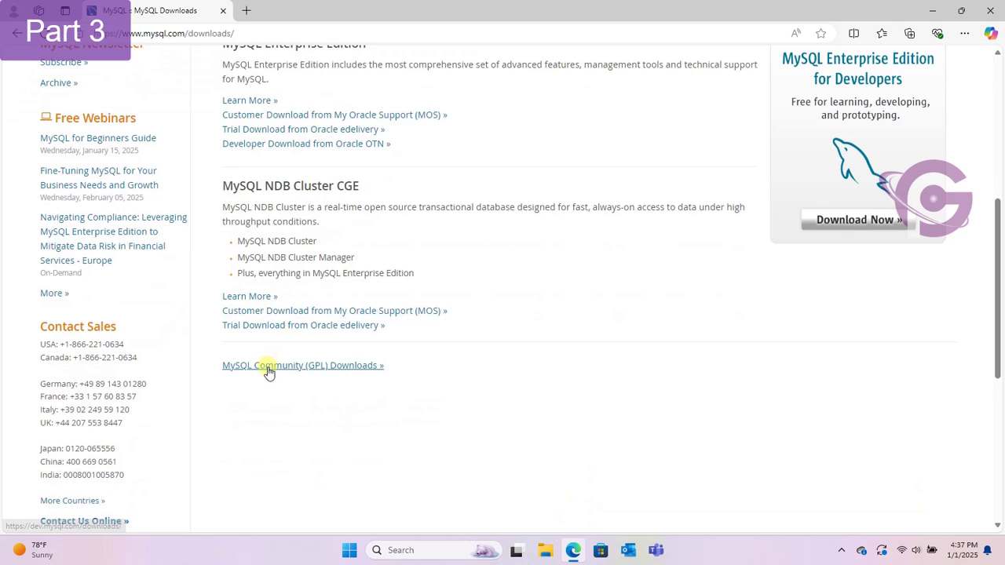
{"action": "left_click", "coordinate": [268, 369]}
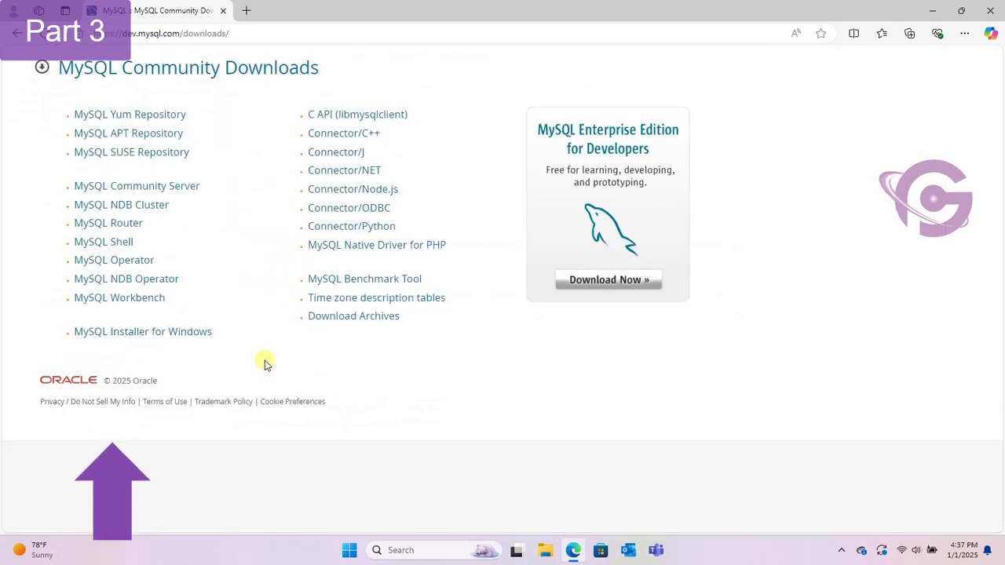
{"action": "left_click", "coordinate": [159, 339]}
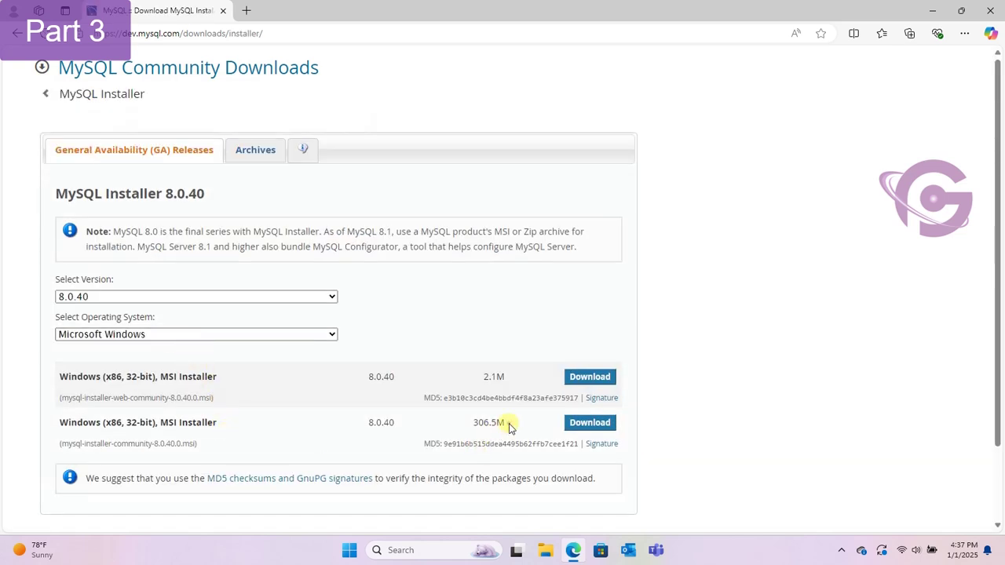
Step: Download the 306.5M Windows MSI Installer, version 8.0.40, without logging in or signing up for an Oracle account
{"action": "left_click_drag", "start_coordinate": [508, 427], "coordinate": [363, 430]}
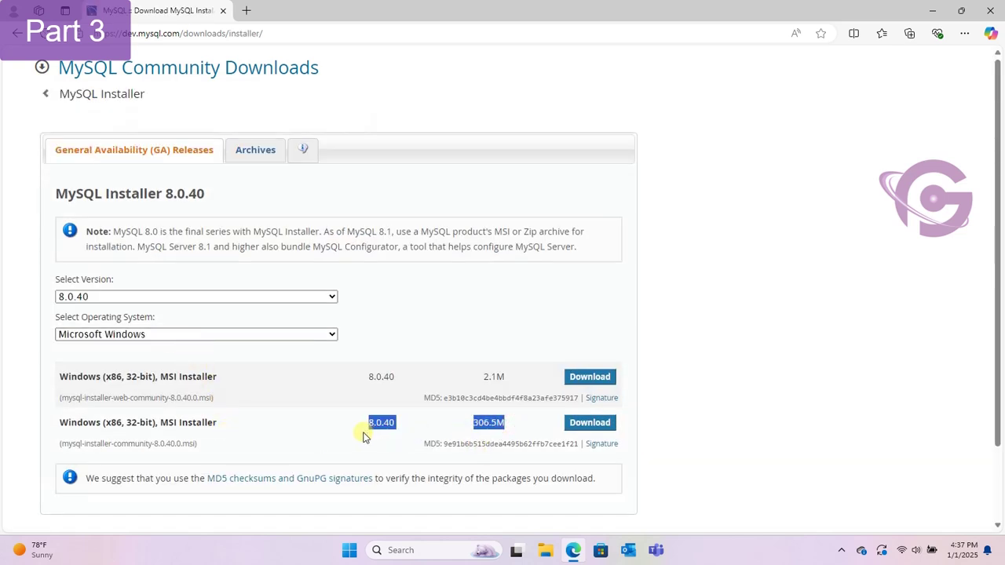
{"action": "left_click", "coordinate": [530, 425]}
{"action": "left_click", "coordinate": [590, 424]}
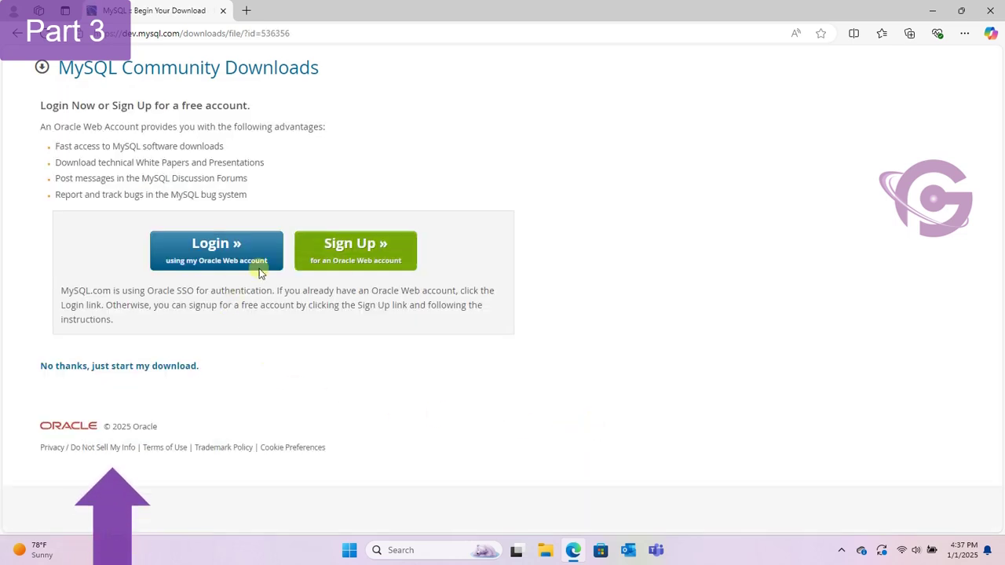
{"action": "left_click", "coordinate": [114, 367]}
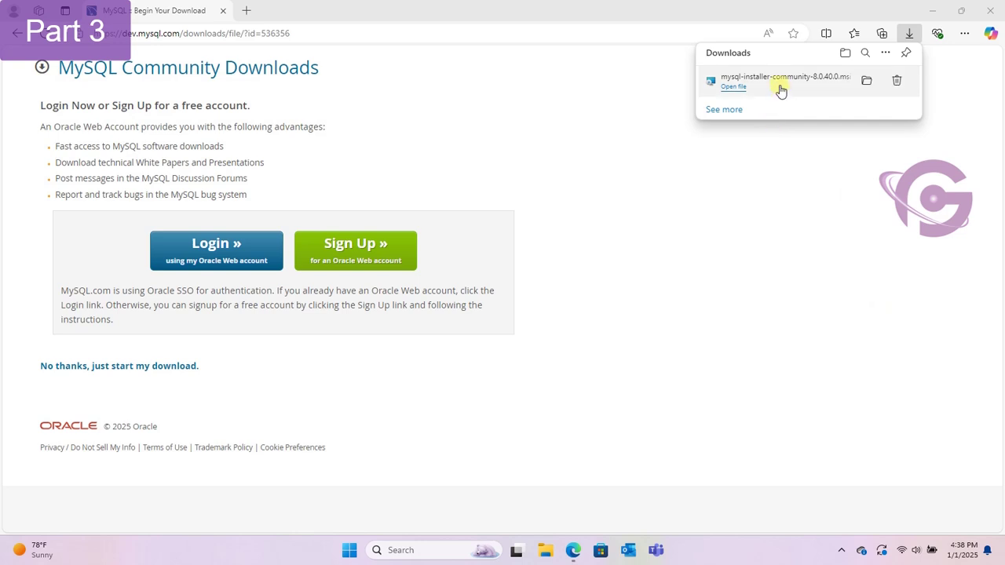
Step: Run the downloaded mysql-installer-community-8.0.40.0.msi and choose the Custom setup type
{"action": "left_click", "coordinate": [779, 82]}
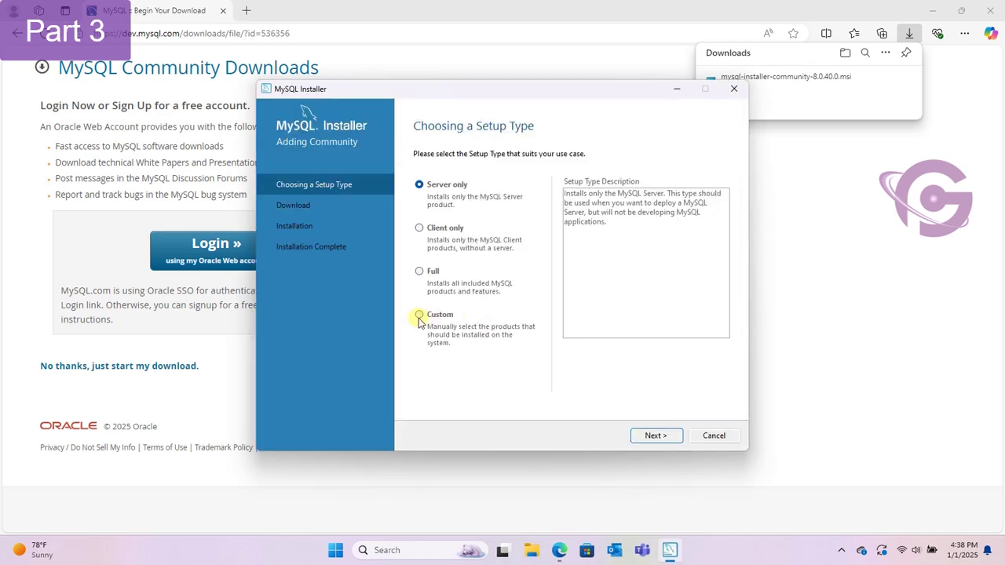
{"action": "left_click", "coordinate": [419, 316]}
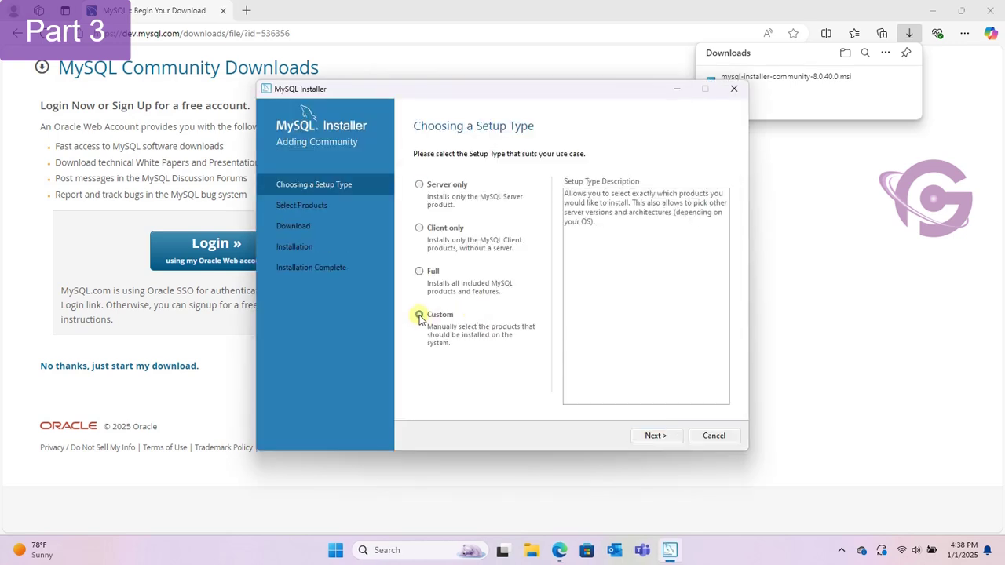
{"action": "left_click", "coordinate": [651, 435]}
Step: Add MySQL Server 8.0.40 - X64 to the products to be installed
{"action": "left_click", "coordinate": [420, 212]}
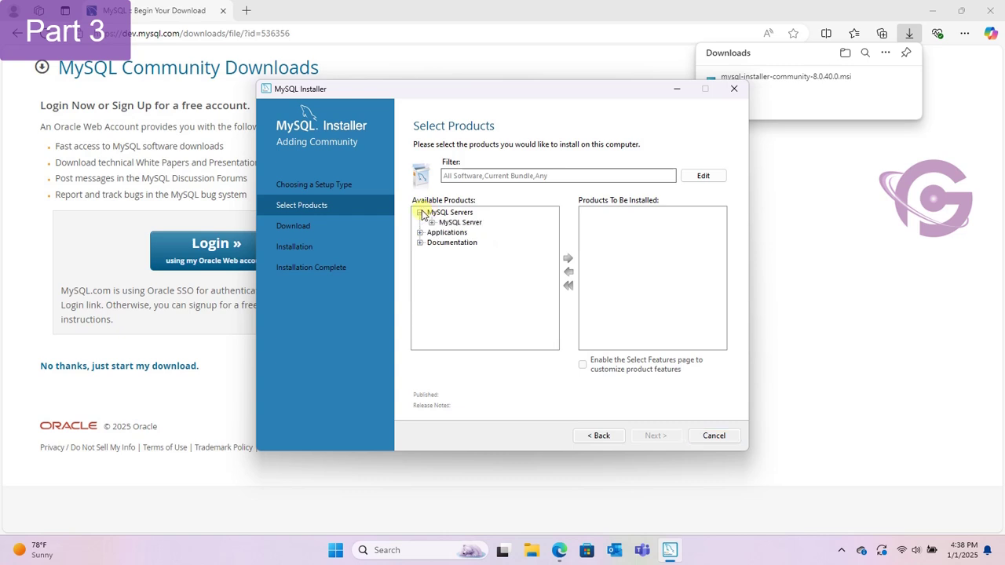
{"action": "left_click", "coordinate": [432, 222]}
{"action": "left_click", "coordinate": [444, 232]}
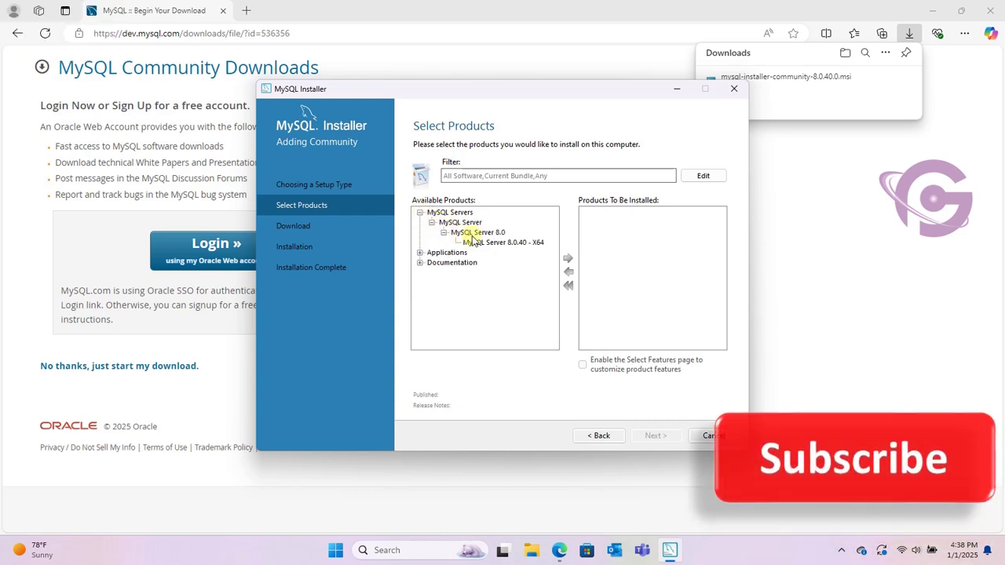
{"action": "left_click", "coordinate": [510, 243]}
{"action": "left_click", "coordinate": [568, 258]}
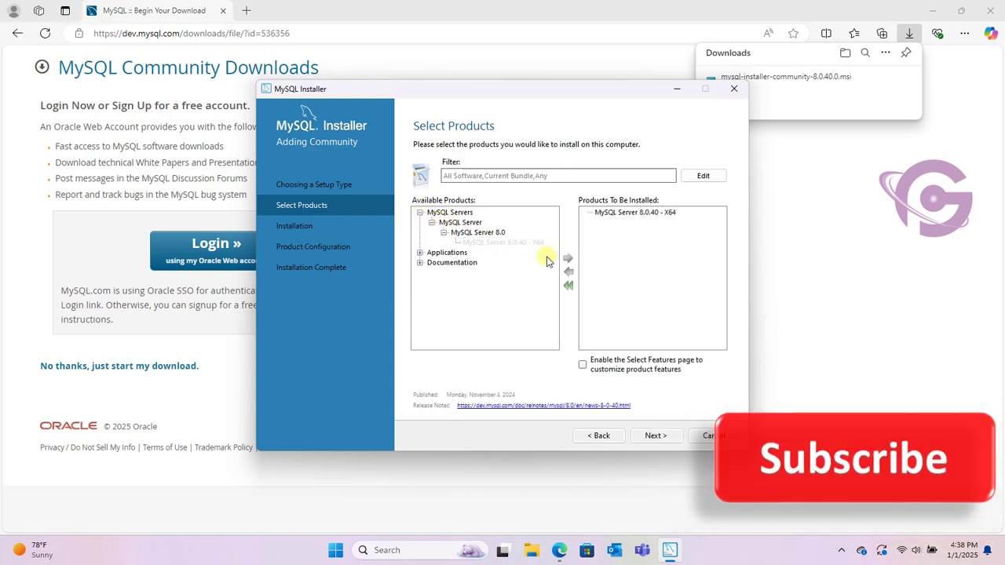
Step: Add MySQL Workbench 8.0.40 - X64 from the available applications to the products to be installed
{"action": "left_click", "coordinate": [420, 252]}
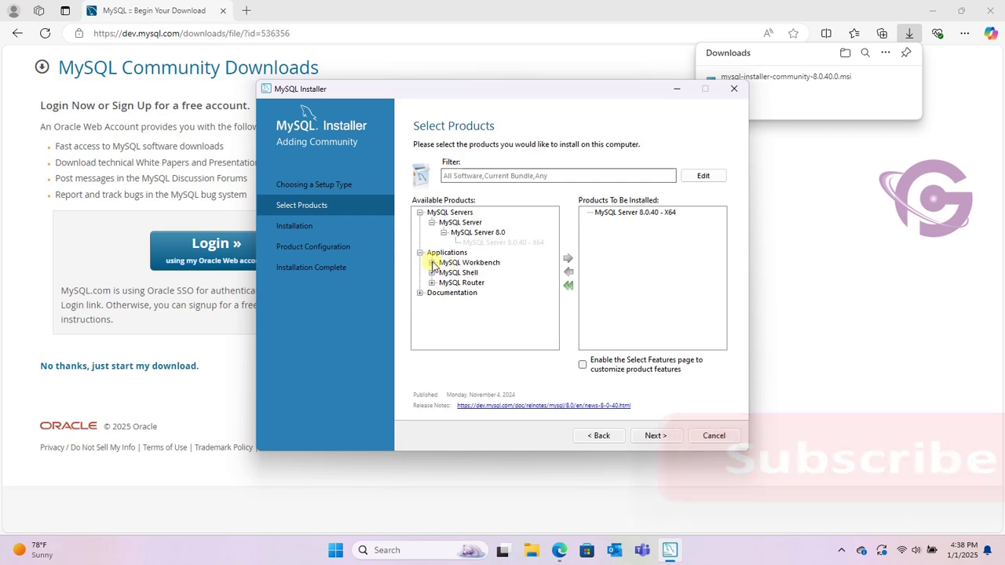
{"action": "left_click", "coordinate": [432, 263]}
{"action": "left_click", "coordinate": [444, 273]}
{"action": "left_click", "coordinate": [471, 282]}
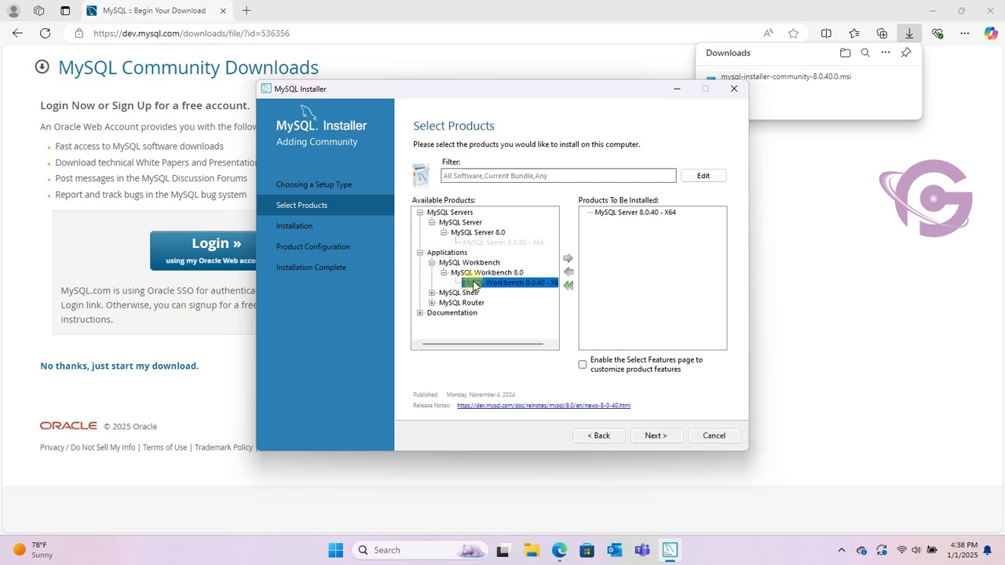
{"action": "left_click", "coordinate": [568, 259]}
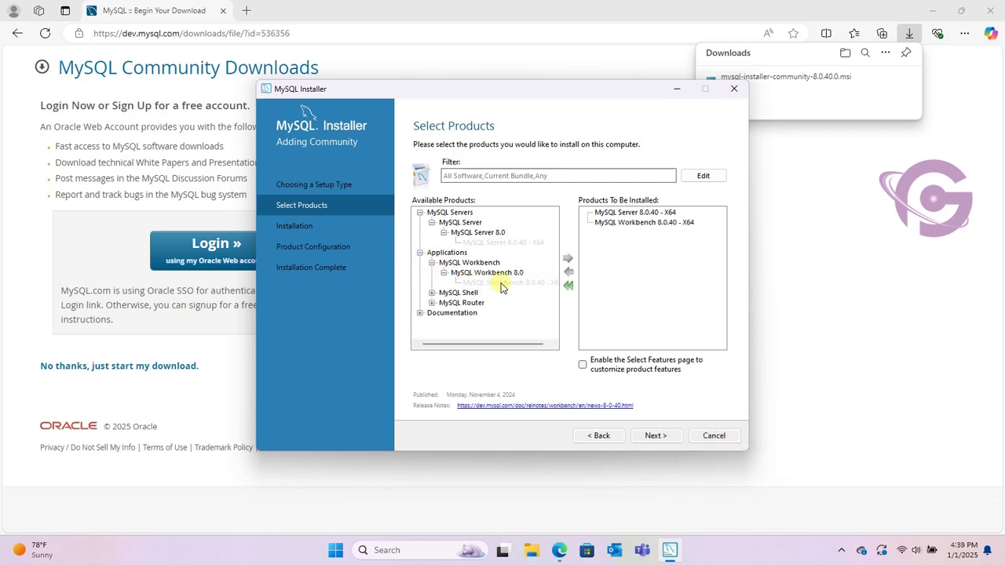
Step: Add MySQL Shell 8.0.40 - X64 to the products to be installed
{"action": "left_click", "coordinate": [431, 293]}
{"action": "left_click", "coordinate": [444, 303]}
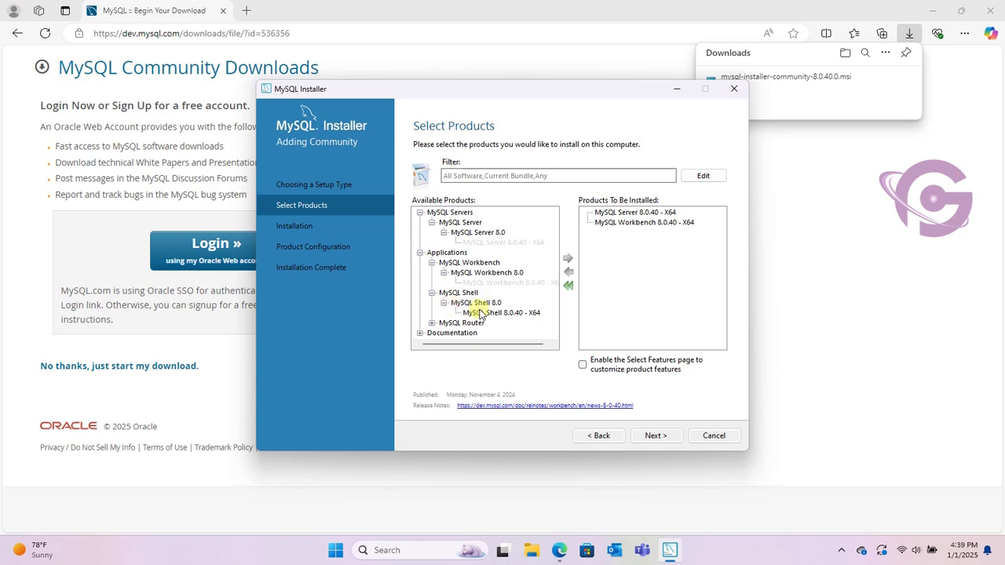
{"action": "left_click", "coordinate": [480, 313]}
{"action": "left_click", "coordinate": [569, 259]}
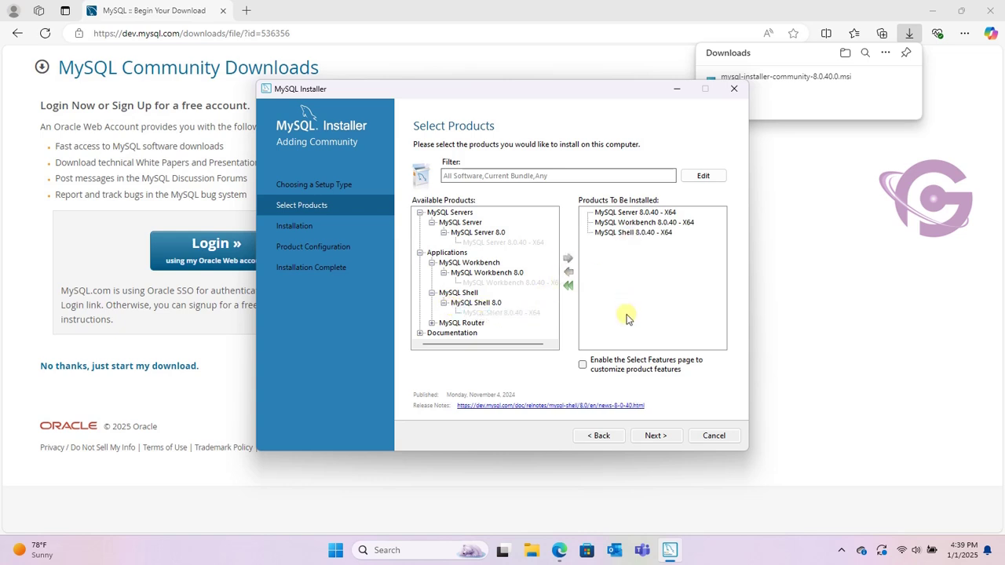
Step: Install the selected MySQL Server, Workbench and Shell packages and continue to the product configuration
{"action": "left_click", "coordinate": [654, 430]}
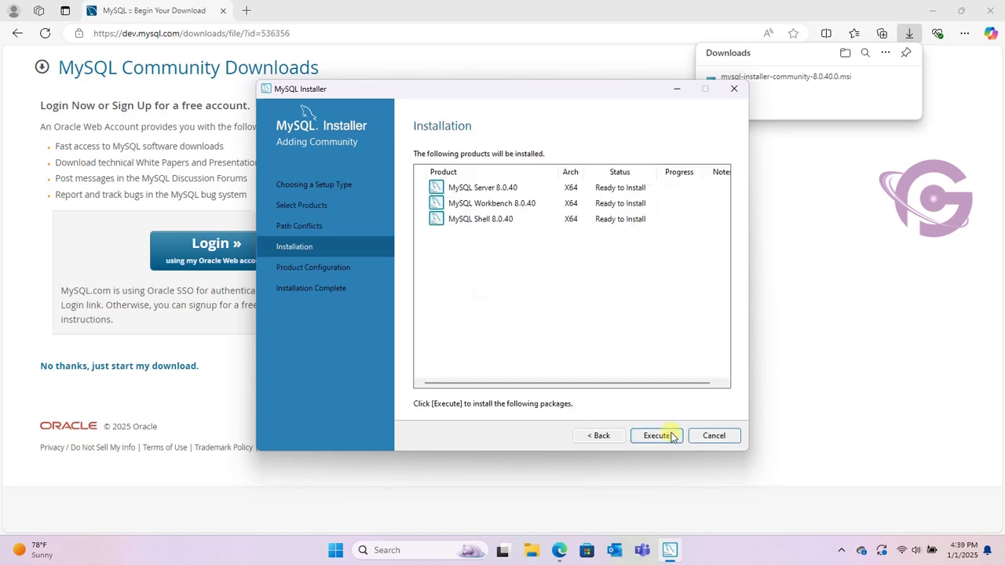
{"action": "left_click", "coordinate": [657, 437]}
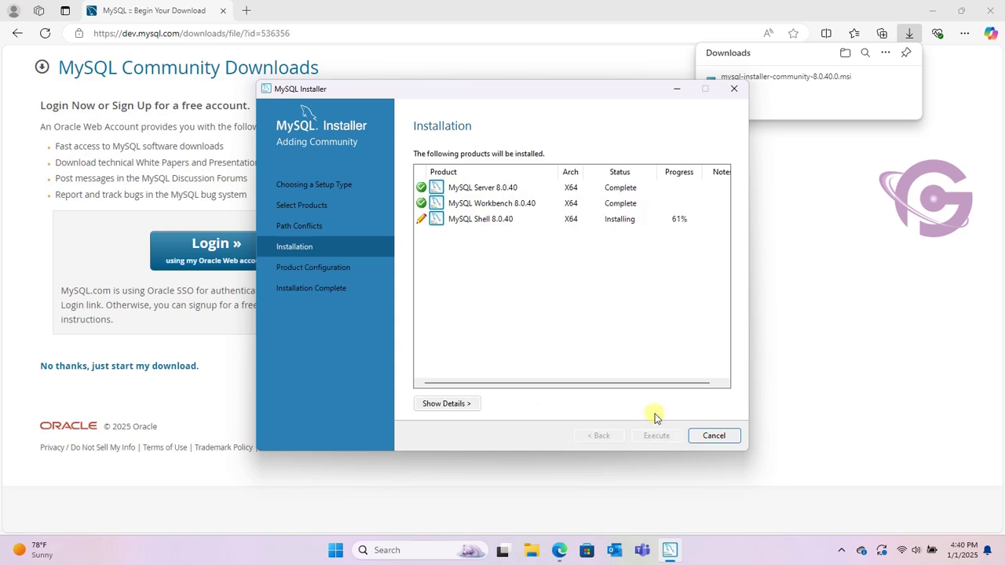
{"action": "left_click", "coordinate": [656, 436]}
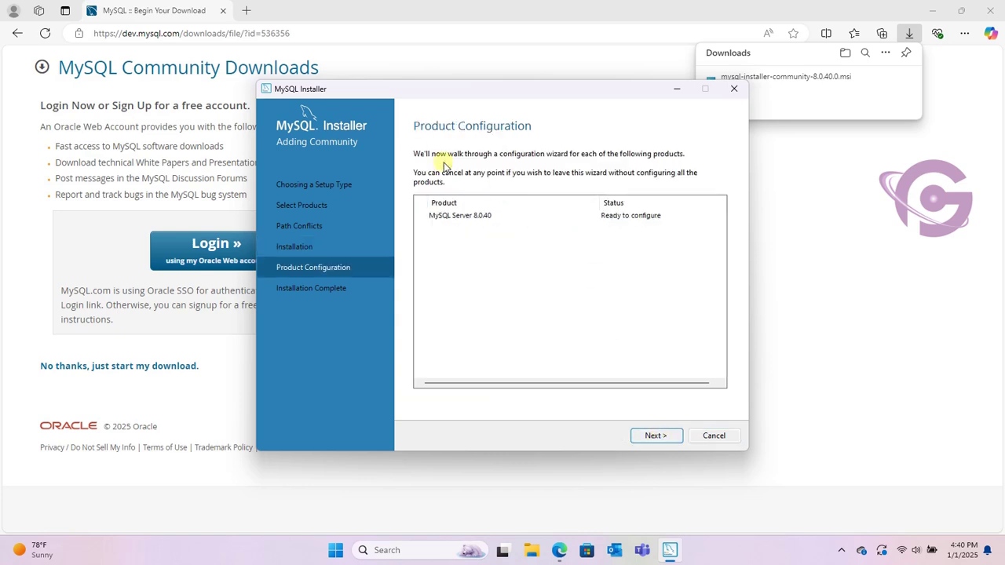
Step: Configure MySQL Server as a Development Computer with TCP/IP port 3306 and accept strong password encryption for authentication
{"action": "left_click", "coordinate": [656, 436]}
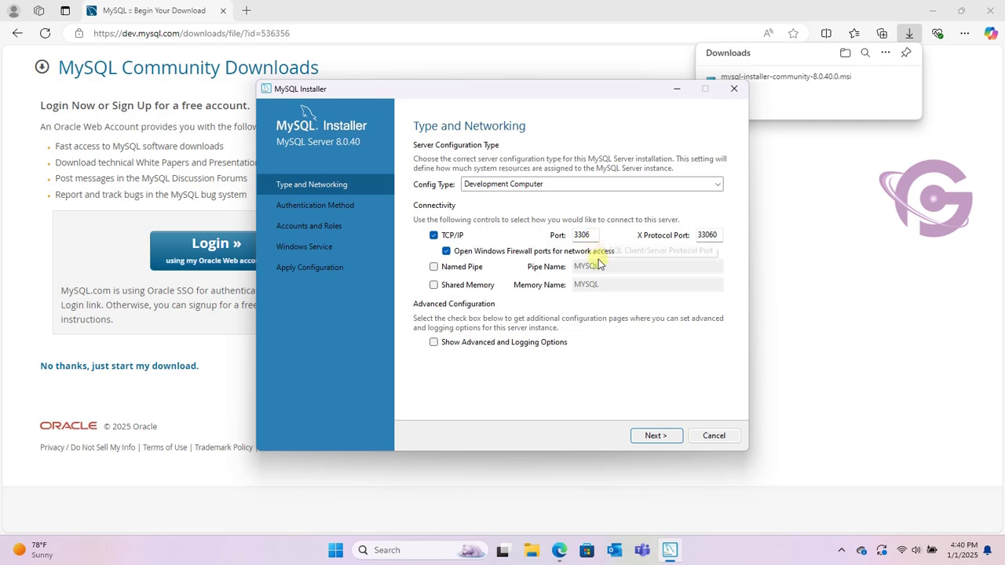
{"action": "left_click", "coordinate": [656, 437]}
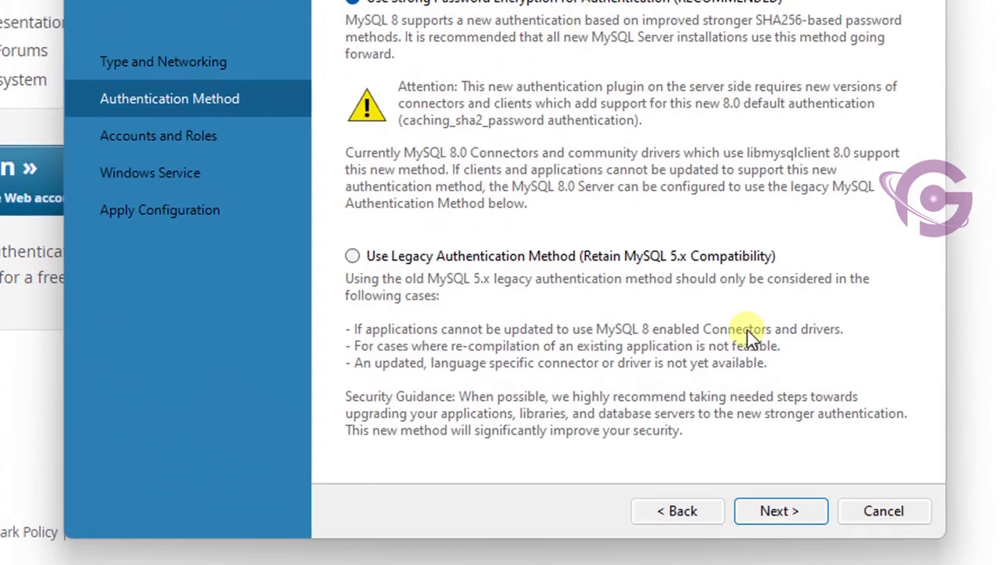
{"action": "left_click", "coordinate": [751, 496]}
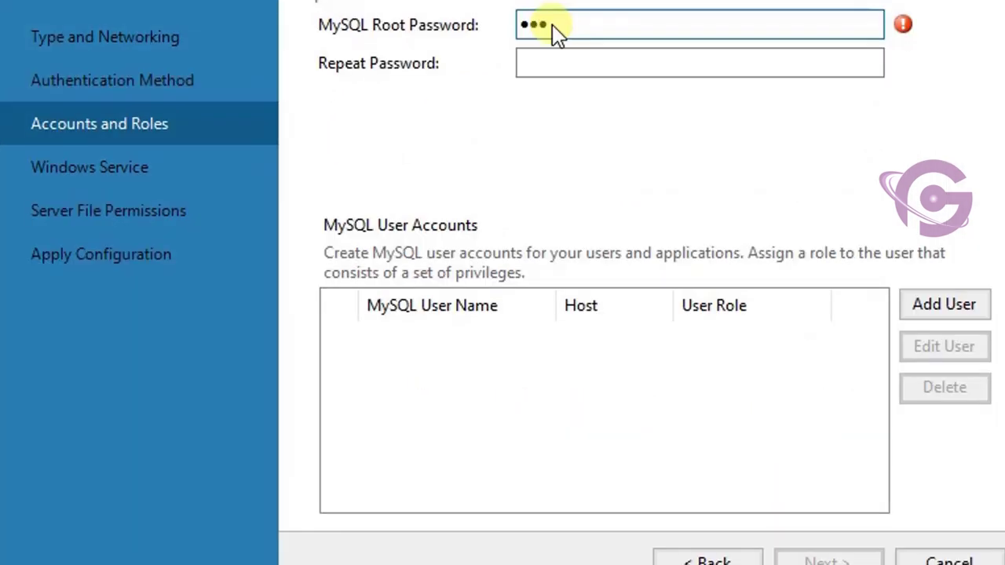
Step: Enter and repeat the MySQL root password, then continue past the accounts and roles settings
{"action": "left_click", "coordinate": [543, 72]}
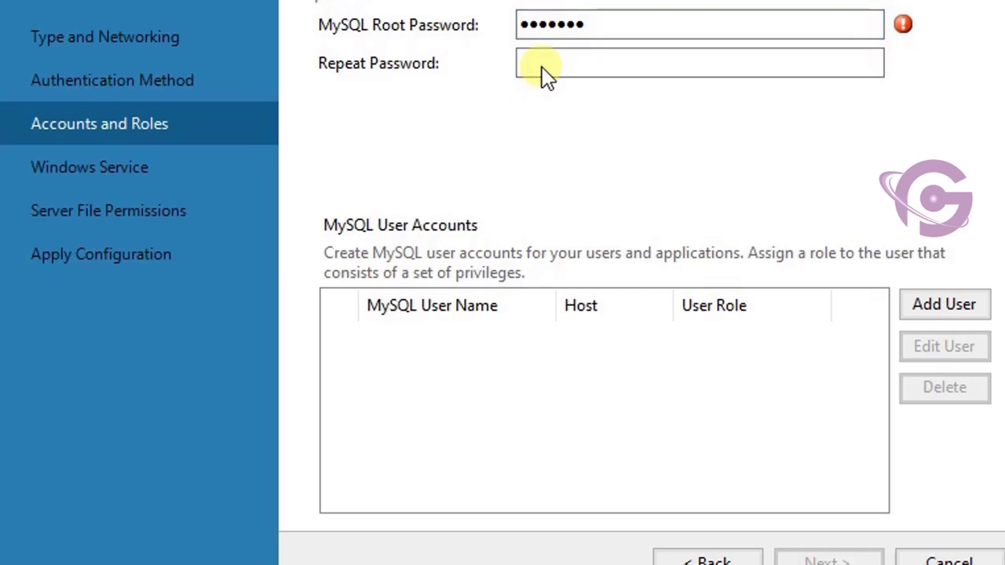
{"action": "type", "text": "•"}
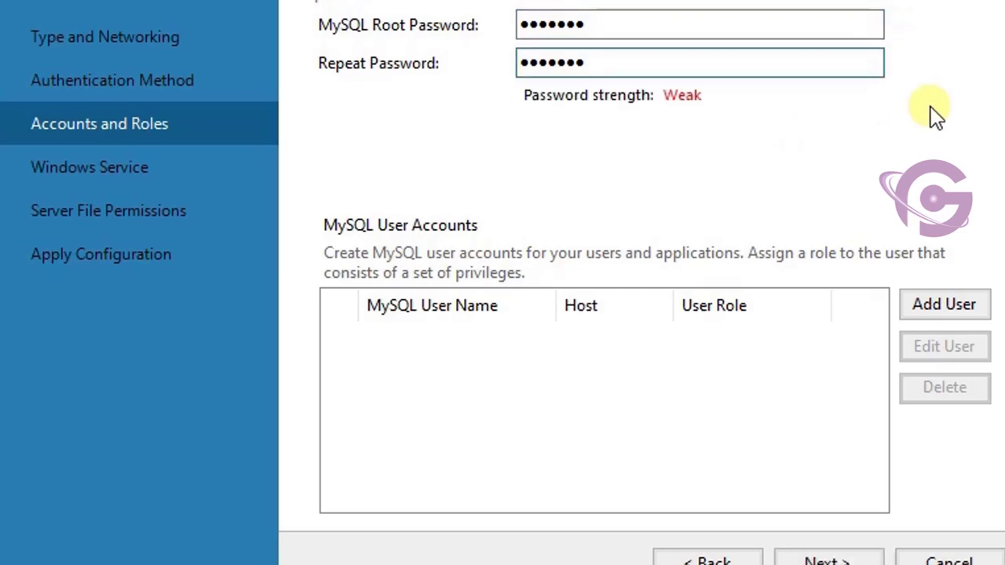
{"action": "left_click", "coordinate": [825, 560]}
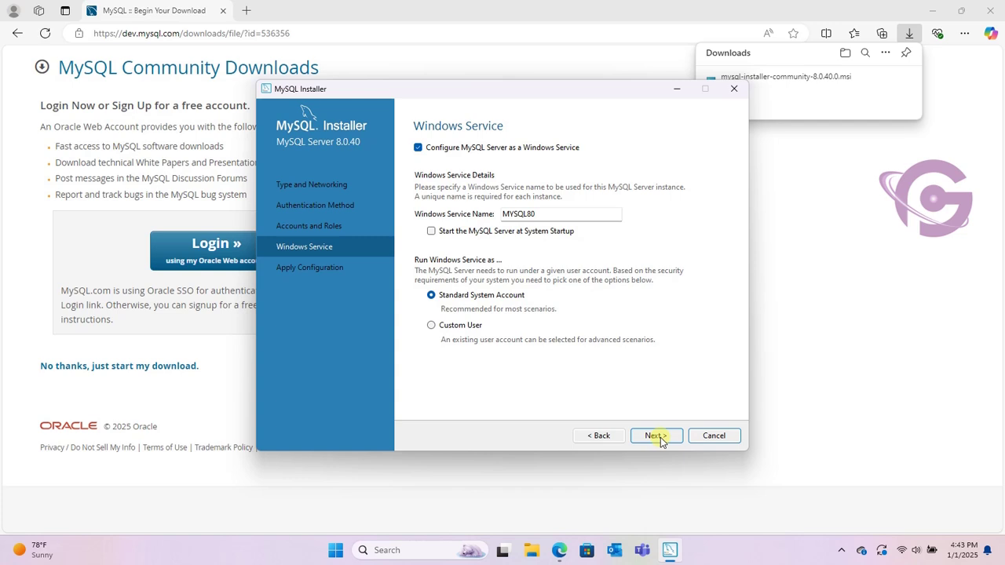
Step: Accept the MYSQL80 Windows service under the Standard System Account and apply the server configuration
{"action": "left_click", "coordinate": [656, 437]}
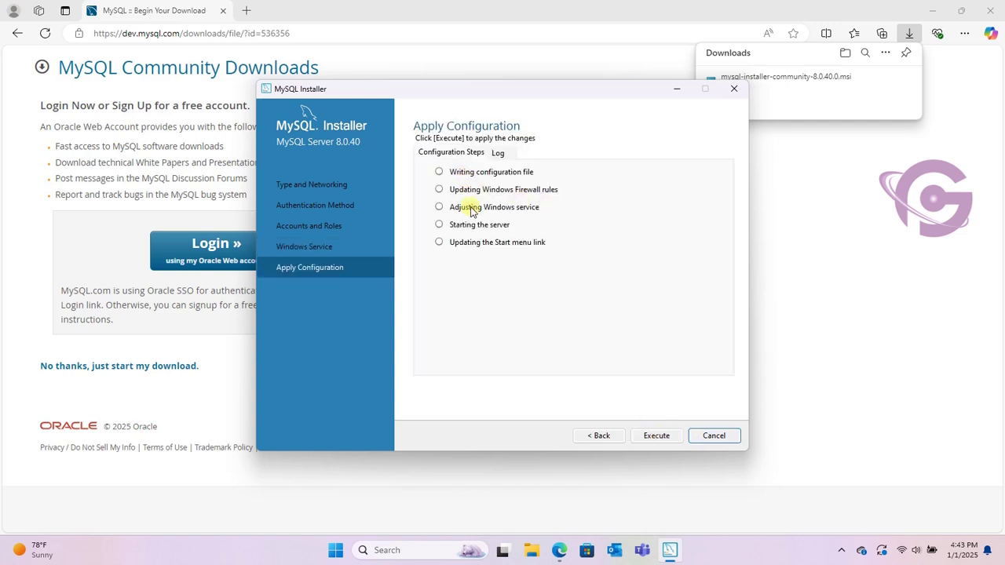
{"action": "left_click", "coordinate": [655, 436]}
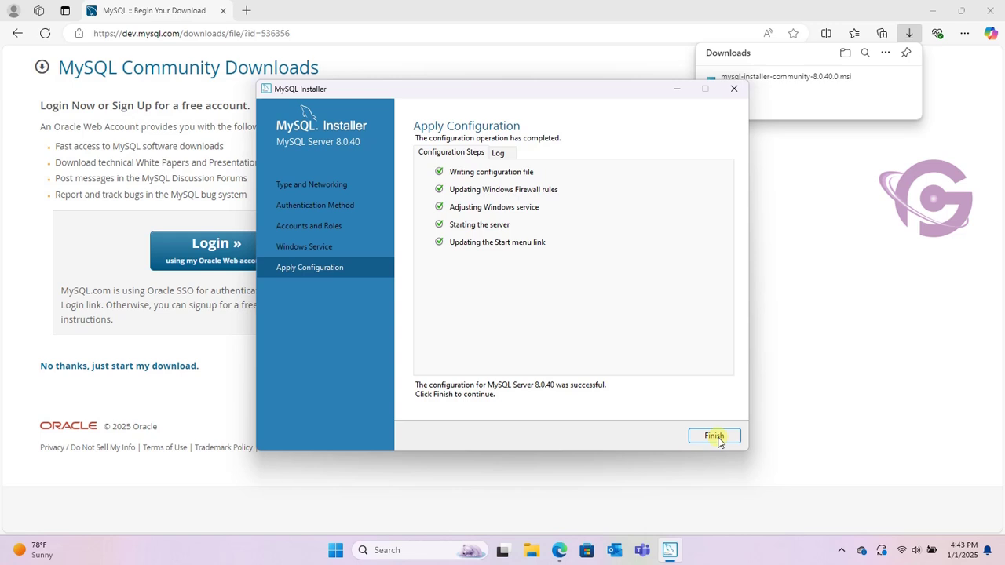
{"action": "left_click", "coordinate": [714, 437]}
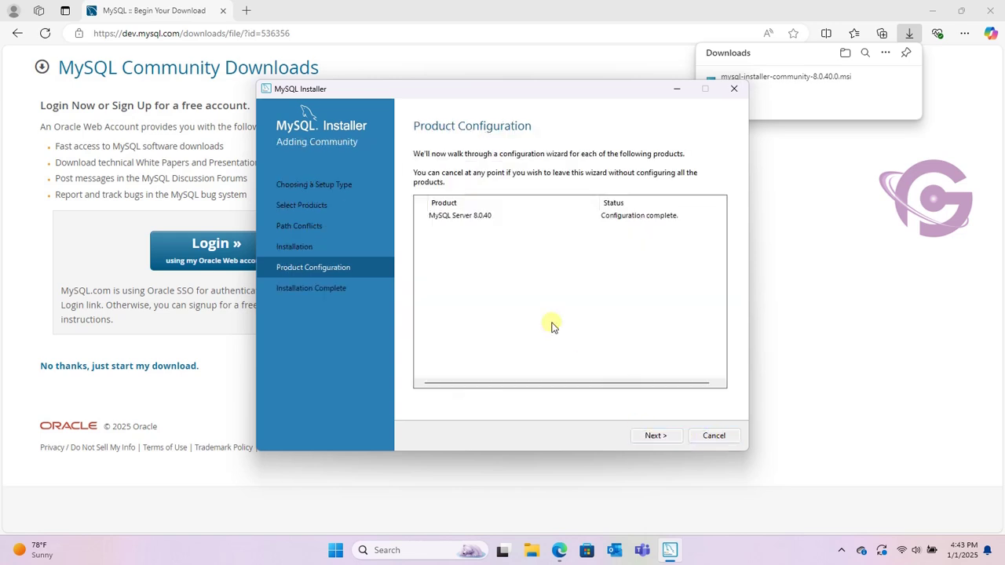
Step: Complete the installation with MySQL Workbench and MySQL Shell set not to start after setup
{"action": "left_click", "coordinate": [661, 437]}
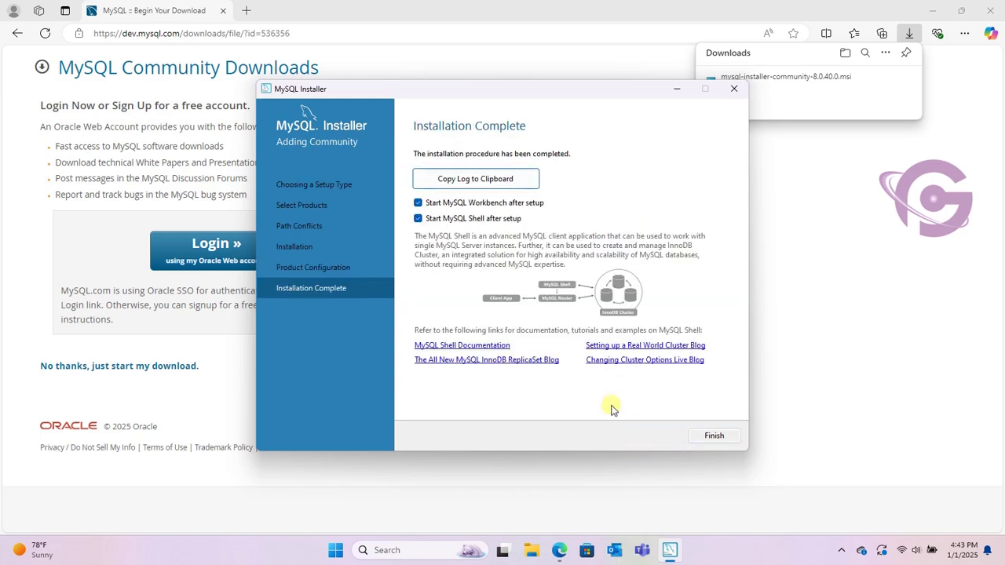
{"action": "left_click", "coordinate": [418, 203]}
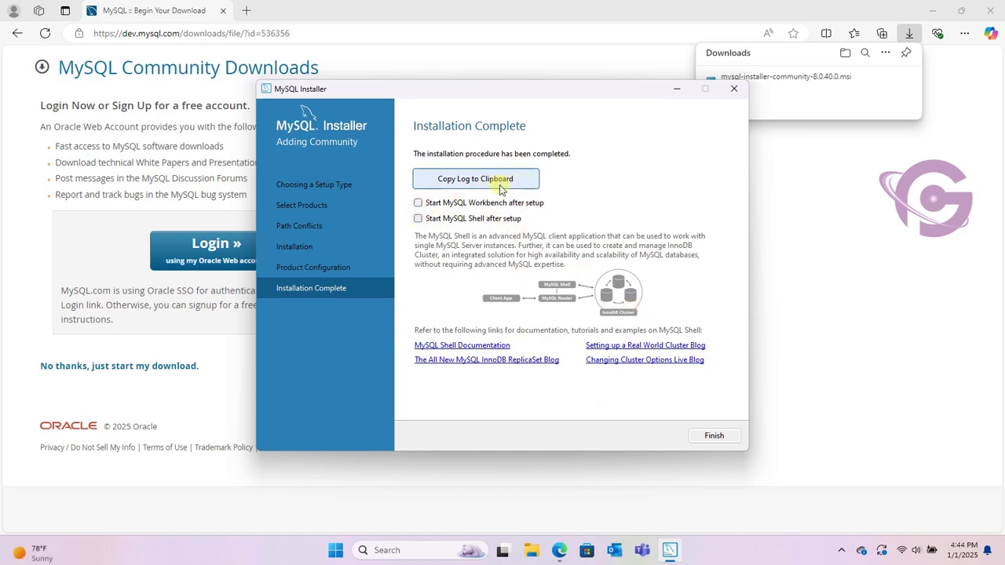
{"action": "left_click", "coordinate": [714, 436]}
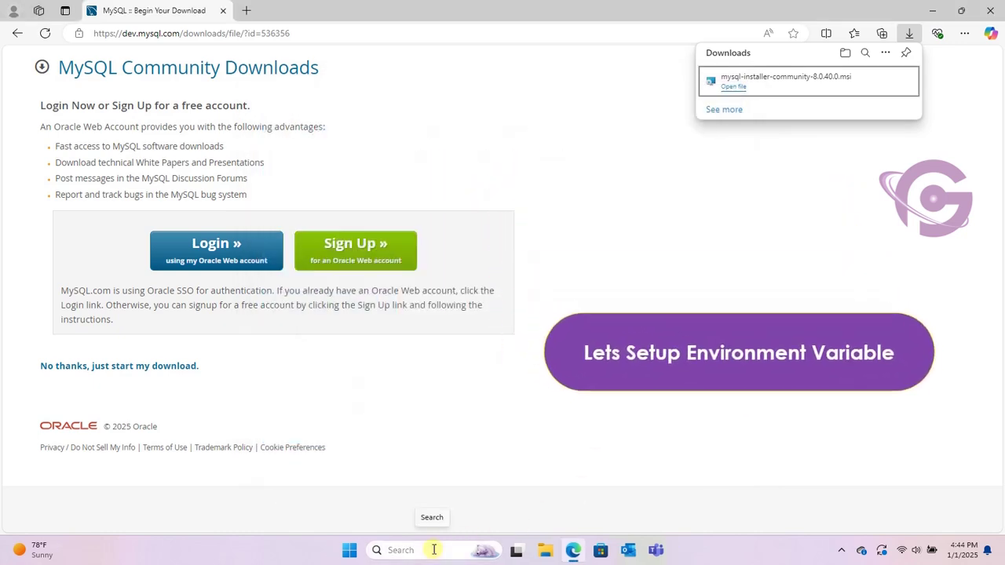
Step: Open the system Path variable for editing in the Windows environment variables
{"action": "left_click", "coordinate": [434, 549]}
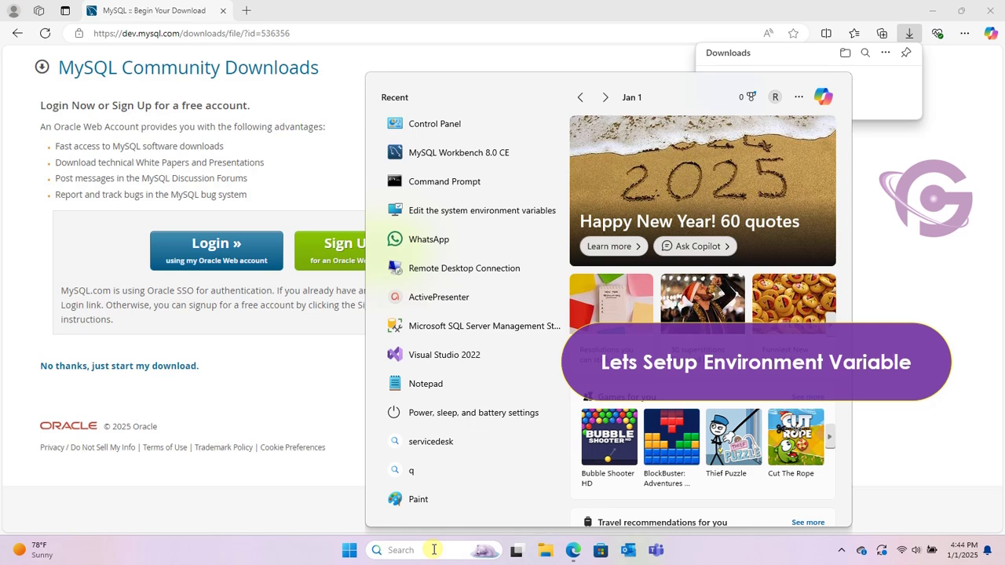
{"action": "type", "text": "env"}
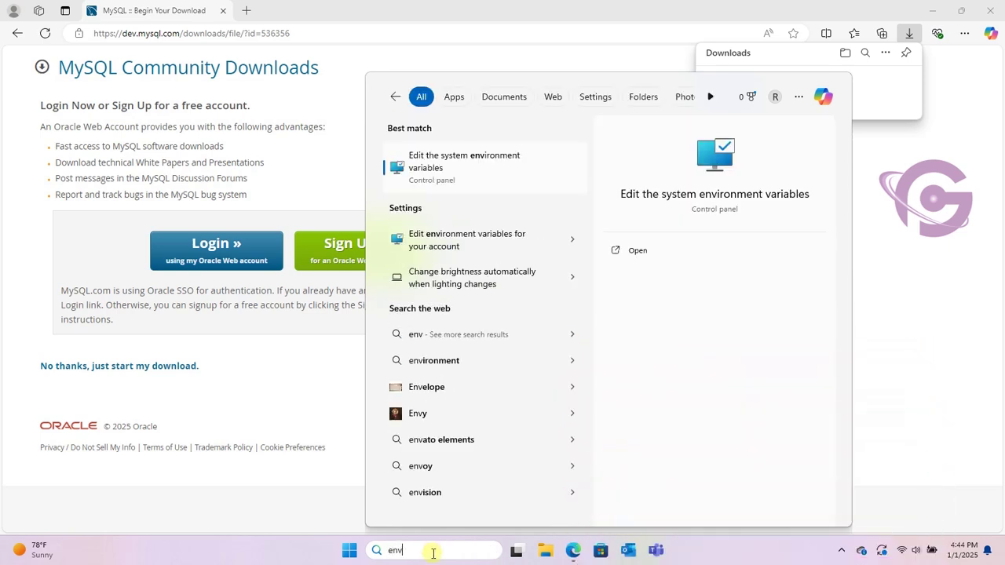
{"action": "left_click", "coordinate": [490, 157]}
{"action": "left_click", "coordinate": [314, 360]}
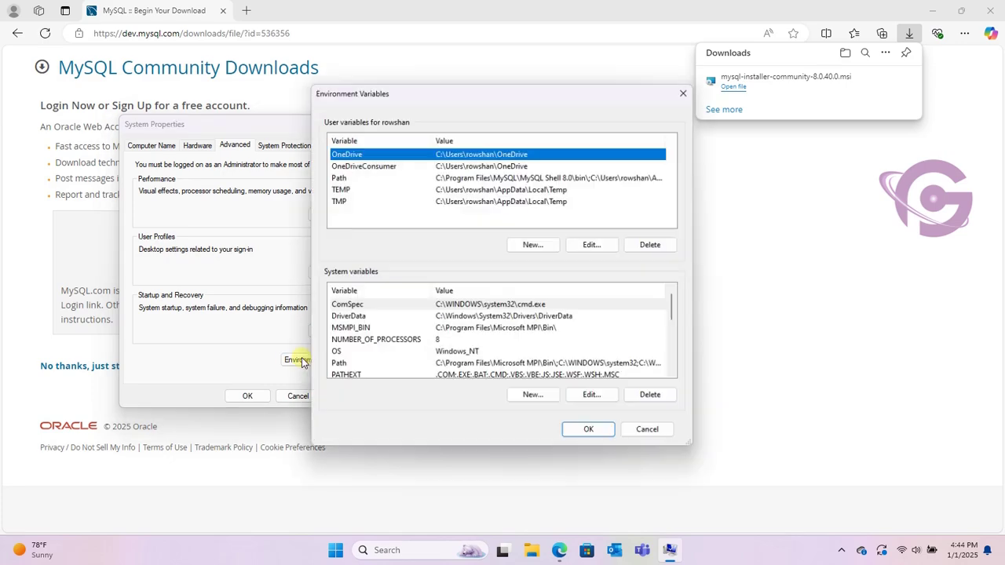
{"action": "scroll", "coordinate": [482, 353], "scroll_direction": "down", "scroll_amount": 2}
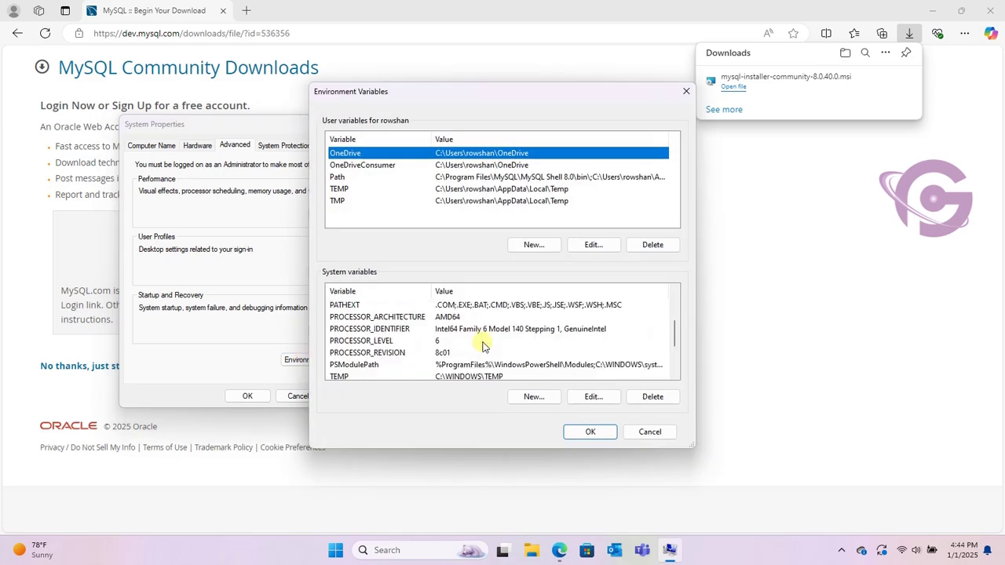
{"action": "scroll", "coordinate": [482, 345], "scroll_direction": "down", "scroll_amount": 2}
{"action": "scroll", "coordinate": [487, 345], "scroll_direction": "up", "scroll_amount": 3}
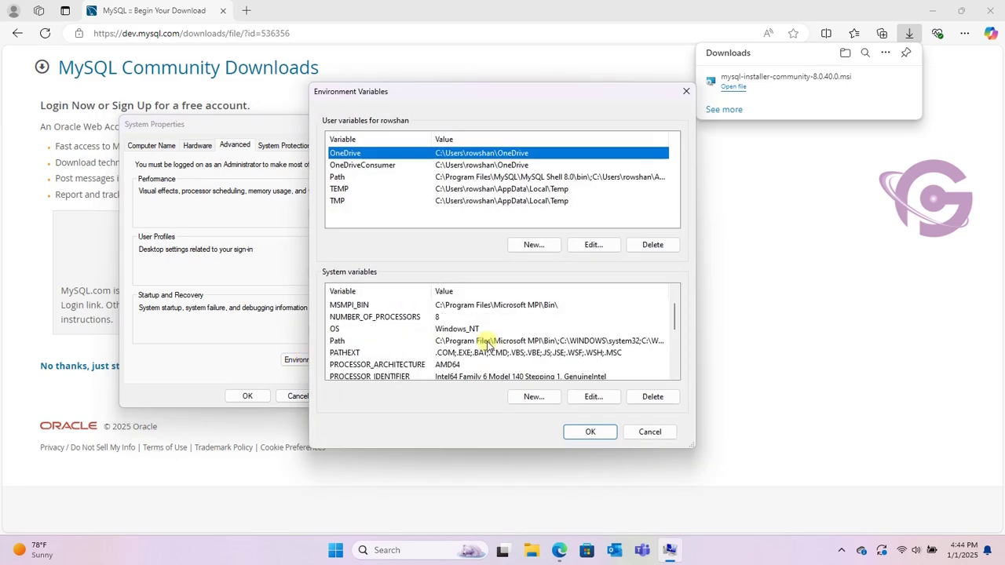
{"action": "double_click", "coordinate": [477, 342]}
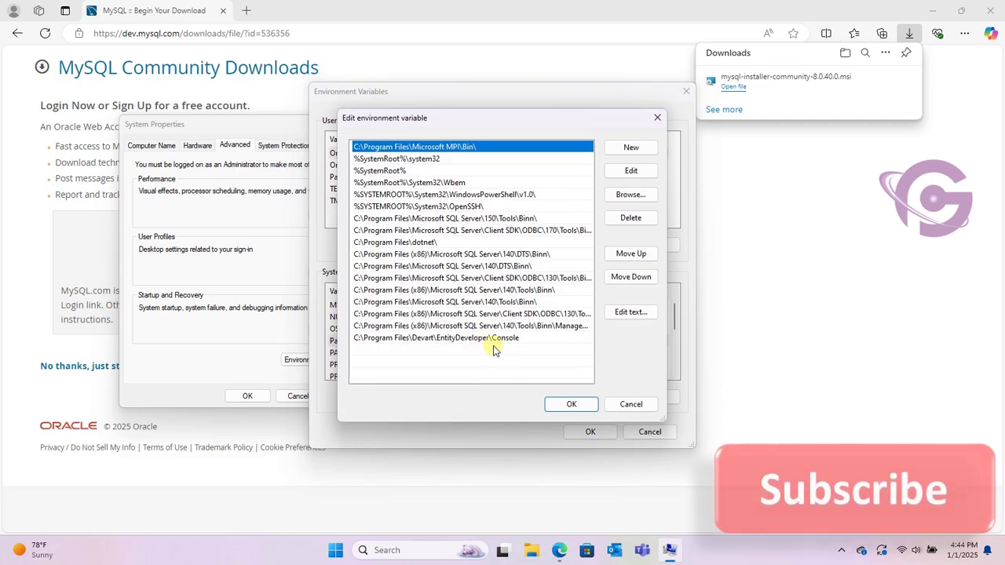
{"action": "left_click", "coordinate": [354, 347]}
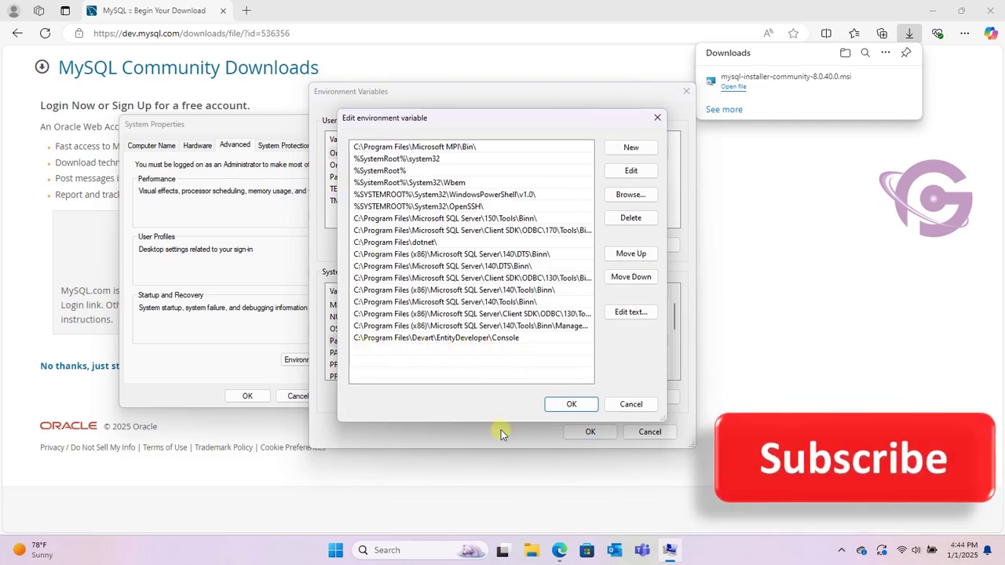
Step: Browse in File Explorer to C:\Program Files\MySQL\MySQL Server 8.0\bin and copy the folder's full path
{"action": "left_click", "coordinate": [533, 555]}
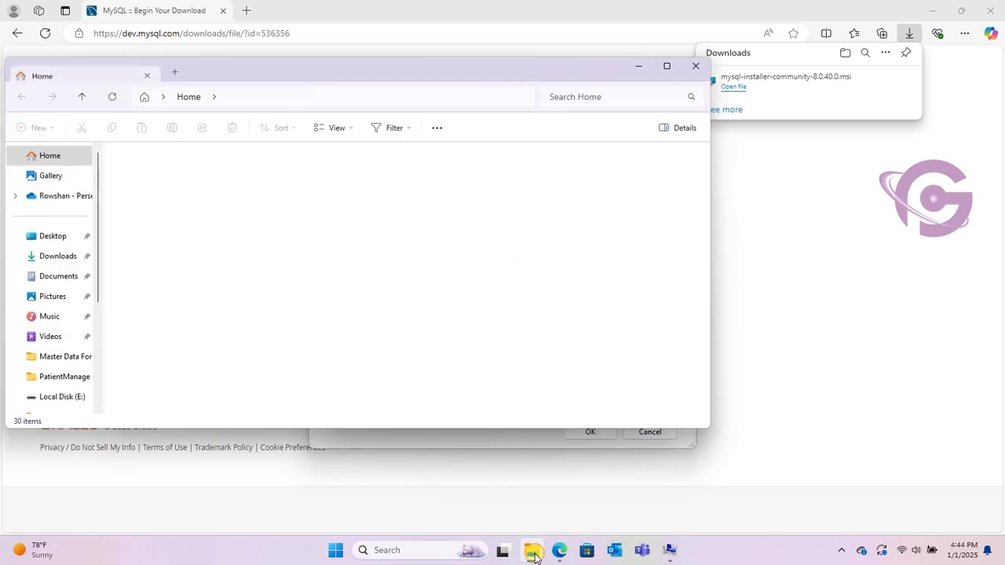
{"action": "scroll", "coordinate": [77, 372], "scroll_direction": "down", "scroll_amount": 4}
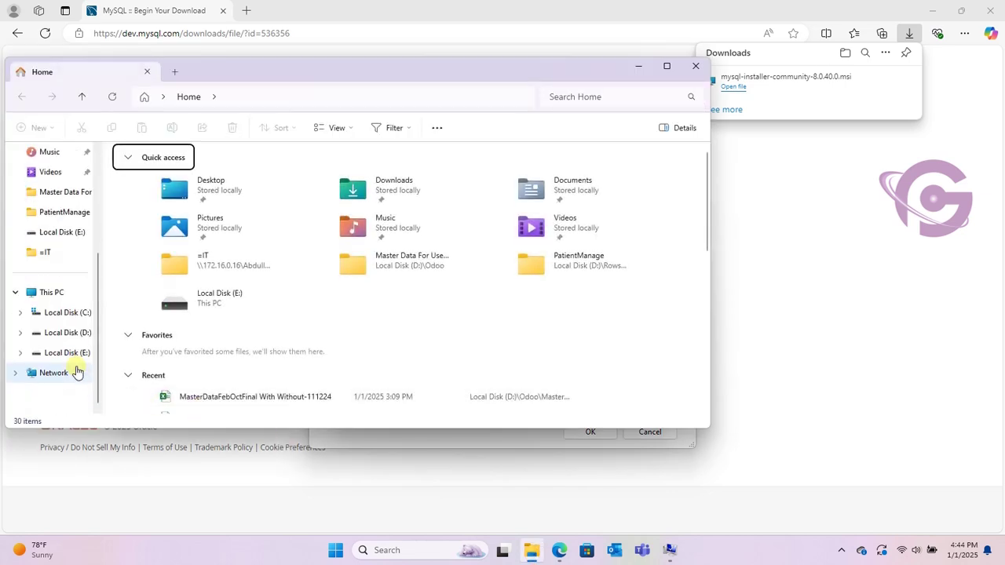
{"action": "left_click", "coordinate": [77, 313]}
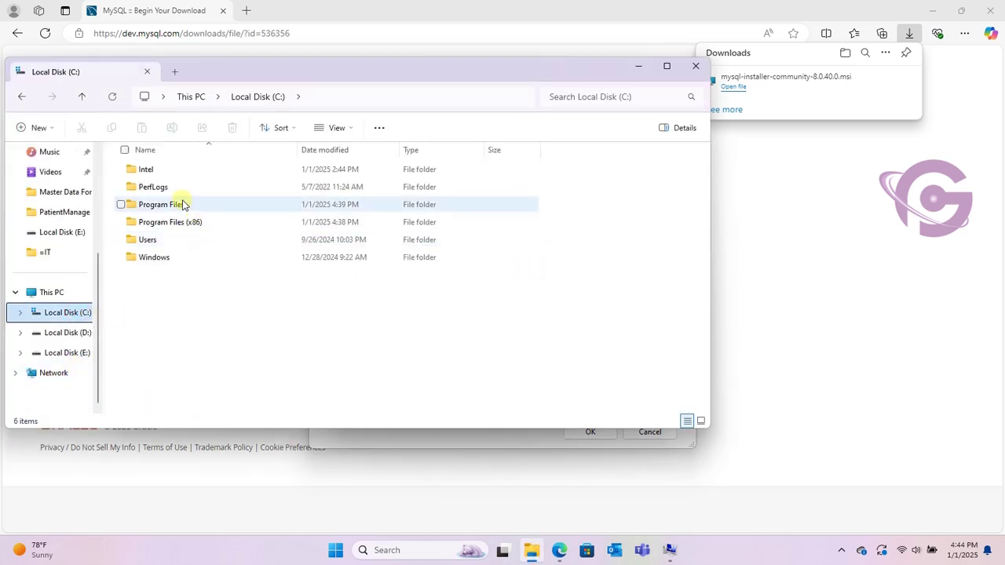
{"action": "double_click", "coordinate": [184, 203]}
{"action": "type", "text": "mysql"}
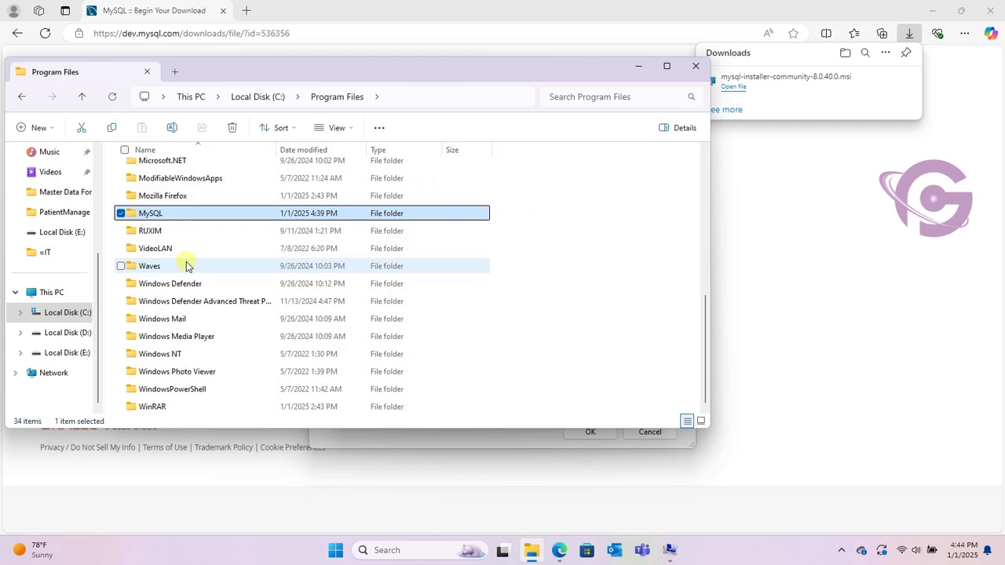
{"action": "double_click", "coordinate": [186, 213]}
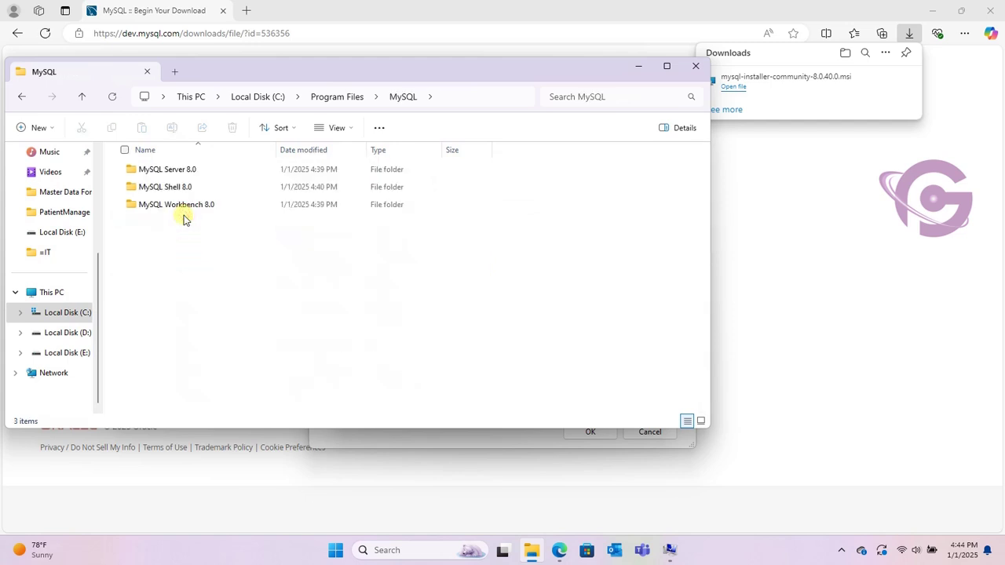
{"action": "double_click", "coordinate": [181, 171]}
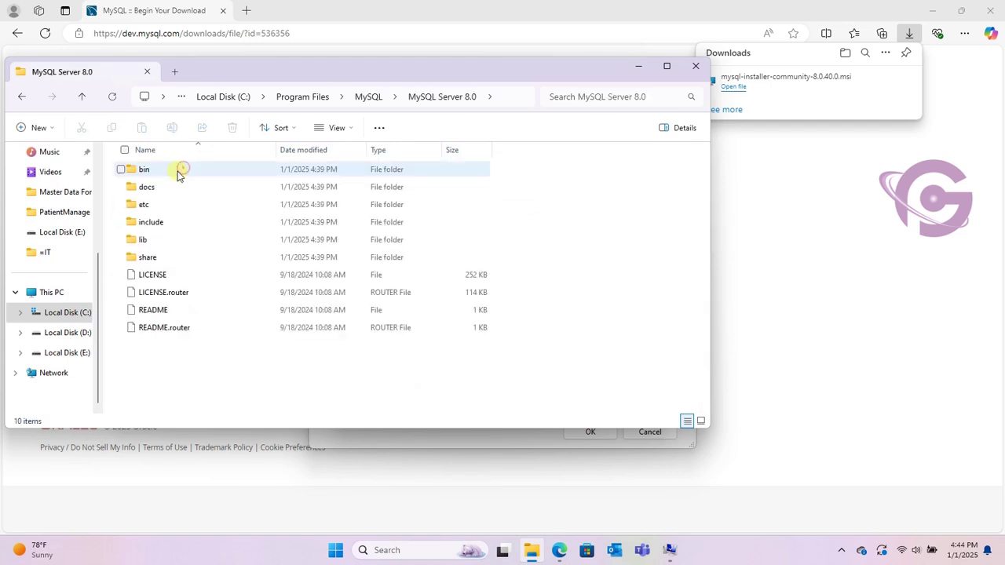
{"action": "double_click", "coordinate": [179, 171]}
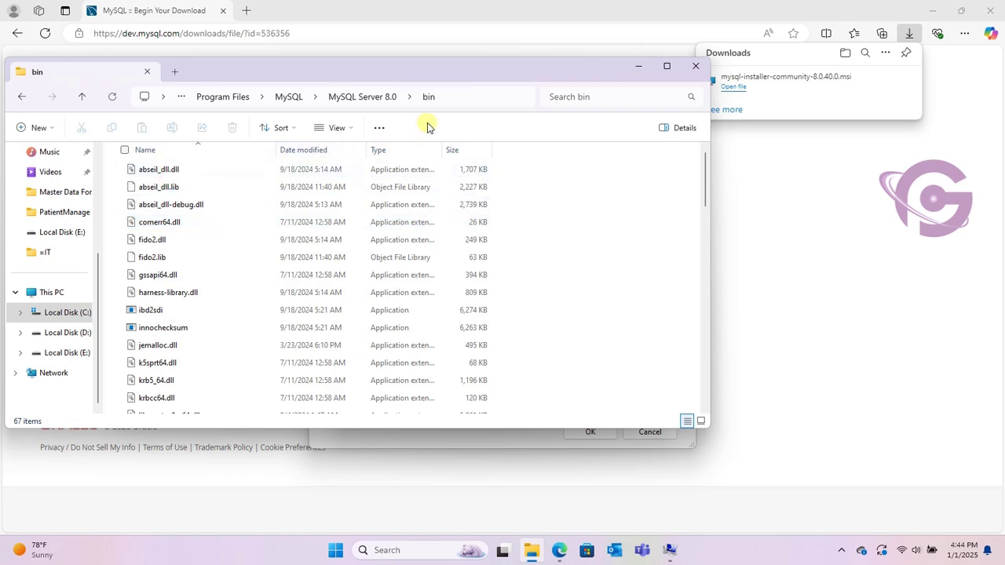
{"action": "left_click", "coordinate": [473, 104]}
{"action": "key", "text": "cmd+c"}
{"action": "right_click", "coordinate": [305, 98]}
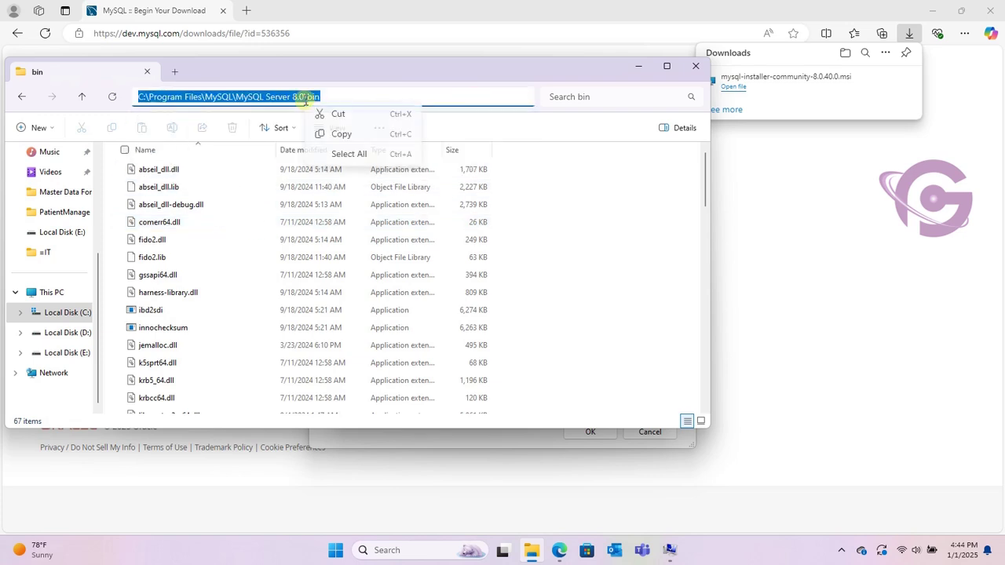
{"action": "left_click", "coordinate": [339, 134]}
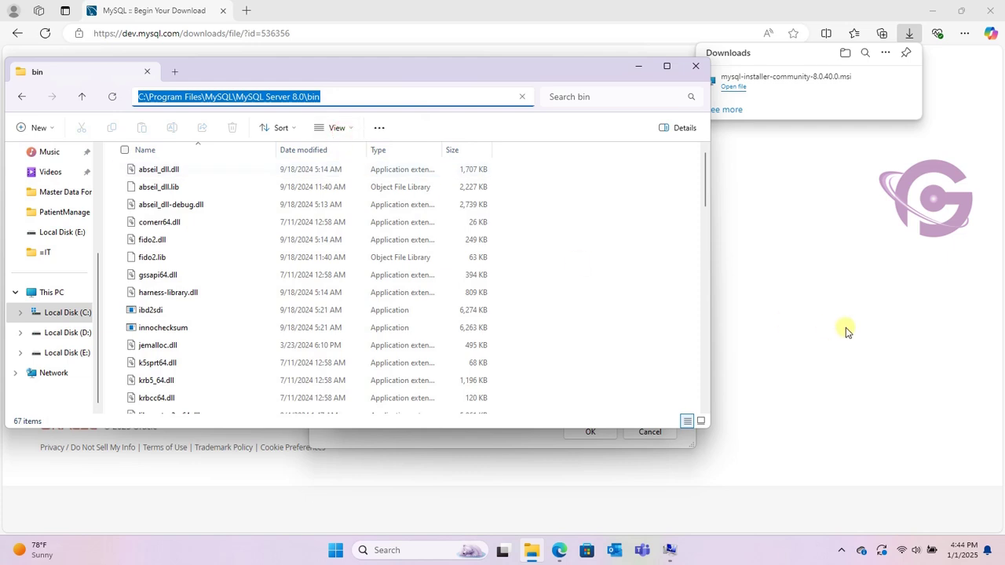
Step: Add C:\Program Files\MySQL\MySQL Server 8.0\bin as a new entry in the system Path variable and accept all system settings dialogs
{"action": "left_click", "coordinate": [508, 445]}
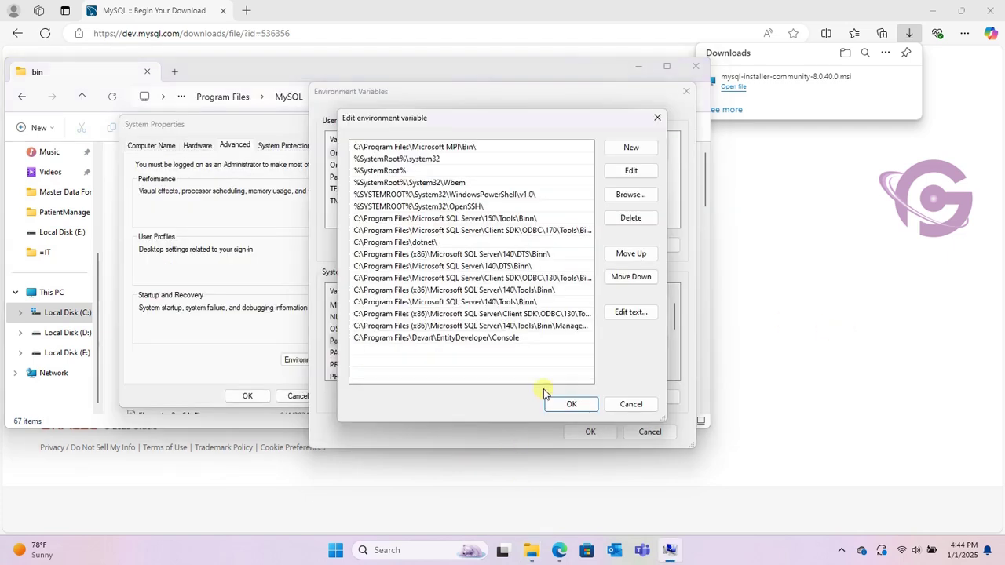
{"action": "left_click", "coordinate": [630, 147]}
{"action": "right_click", "coordinate": [359, 350]}
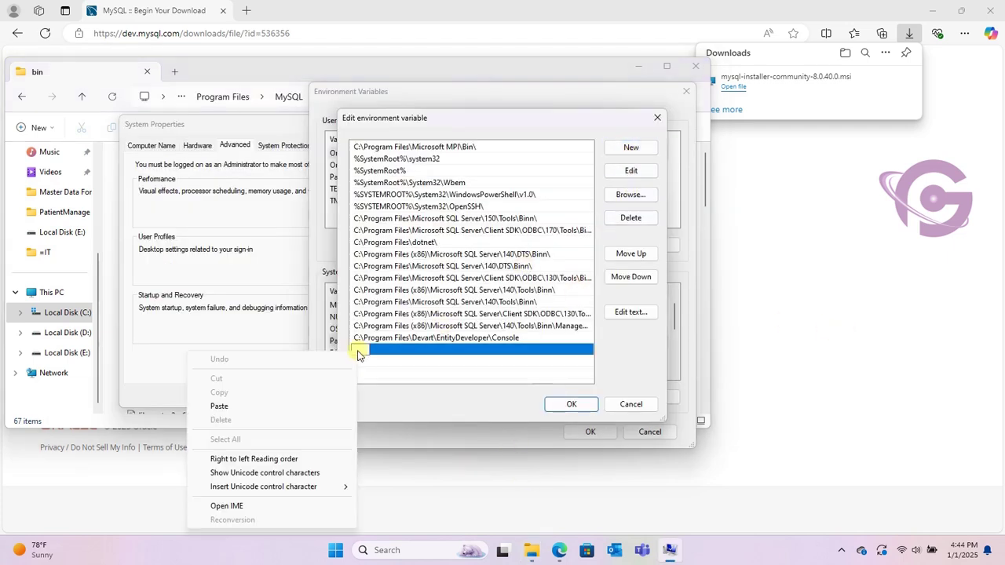
{"action": "left_click", "coordinate": [221, 406]}
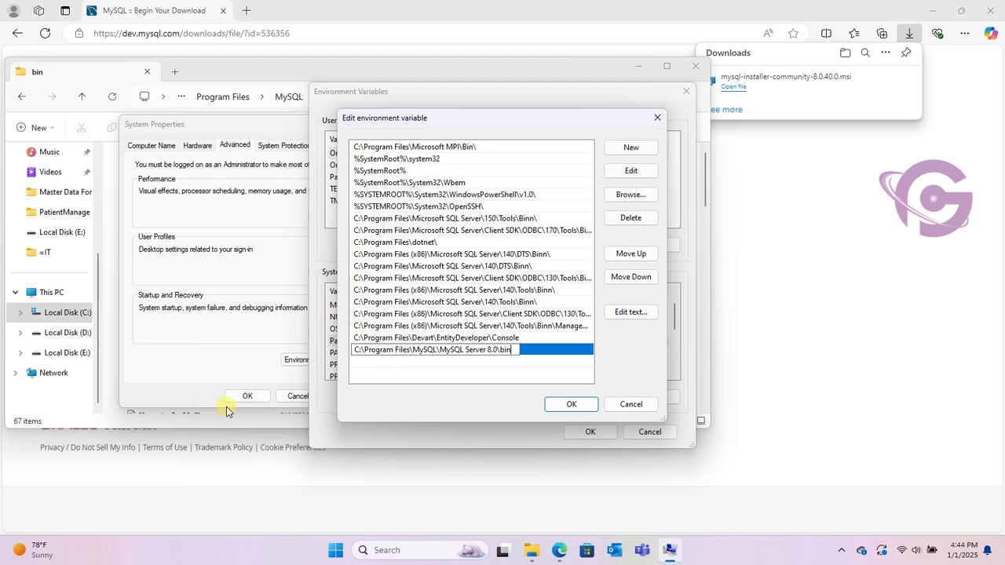
{"action": "left_click", "coordinate": [571, 404]}
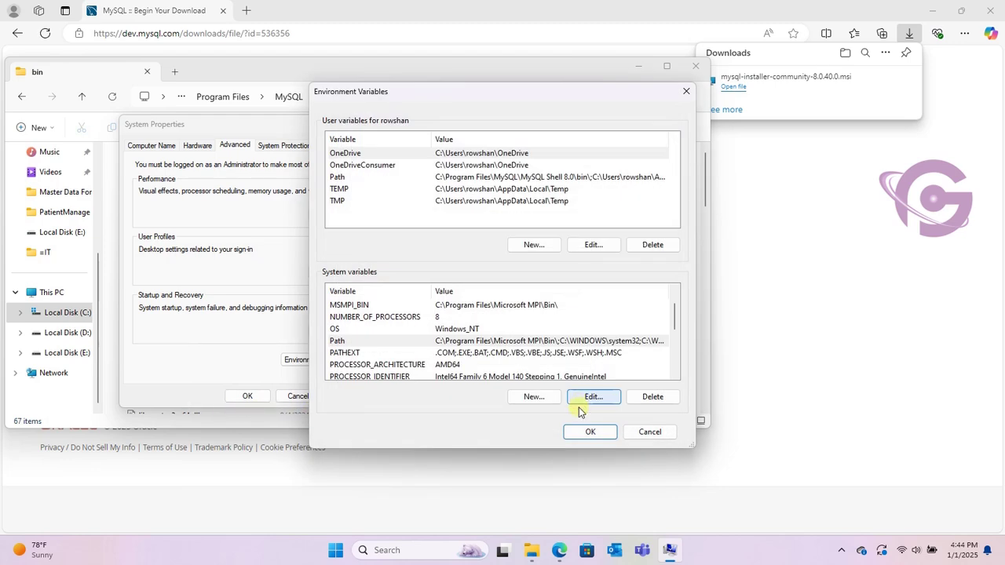
{"action": "left_click", "coordinate": [590, 434]}
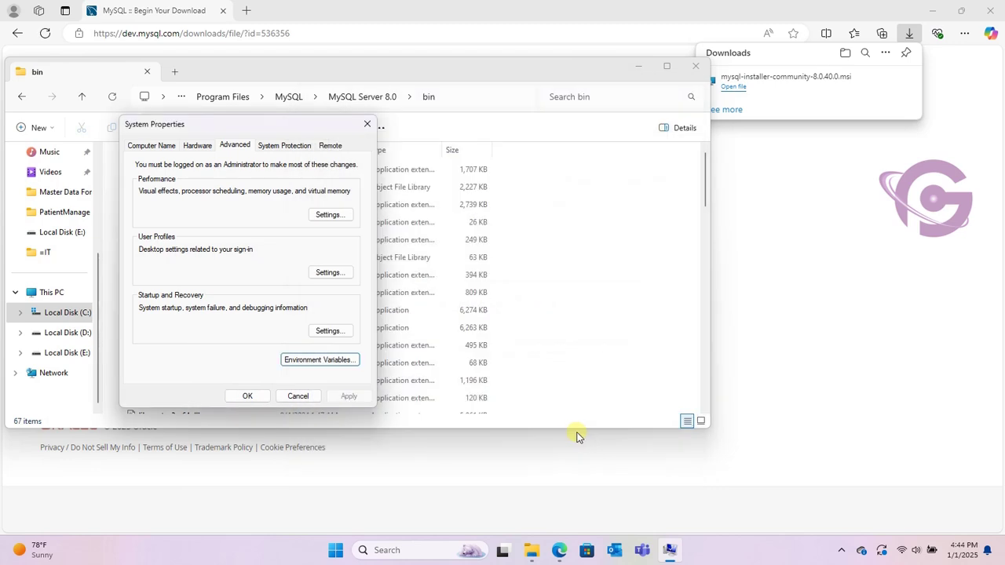
{"action": "left_click", "coordinate": [250, 396]}
{"action": "key", "text": "alt+d"}
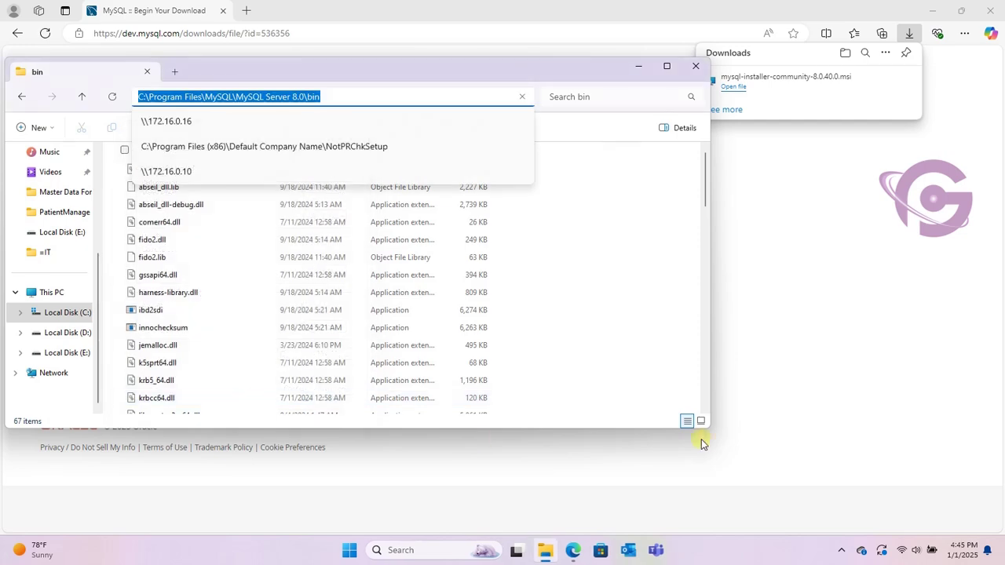
{"action": "left_click", "coordinate": [649, 453]}
Step: Check the installed MySQL version in Command Prompt with mysql --version, and close the window
{"action": "left_click", "coordinate": [396, 549]}
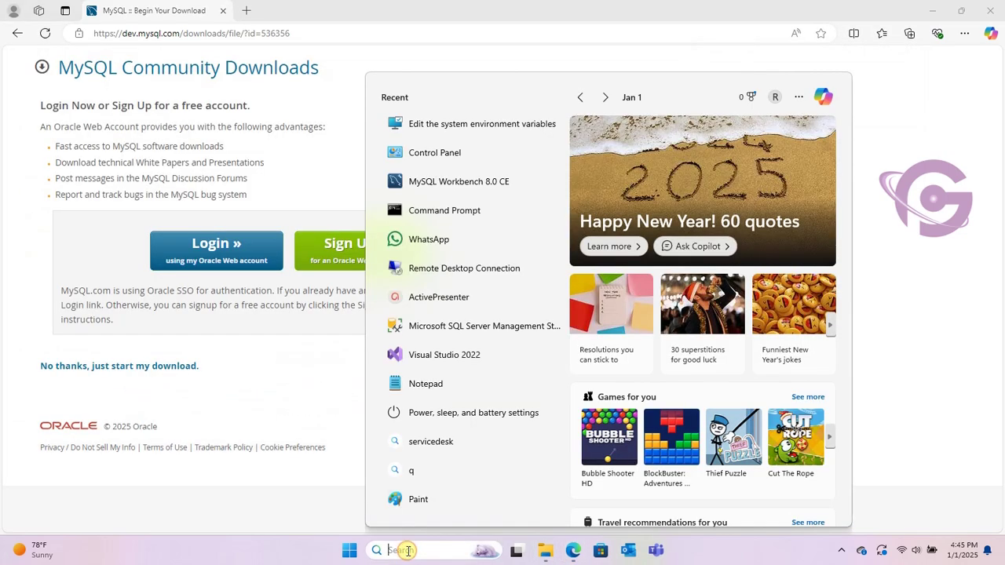
{"action": "type", "text": "cmd"}
{"action": "key", "text": "Return"}
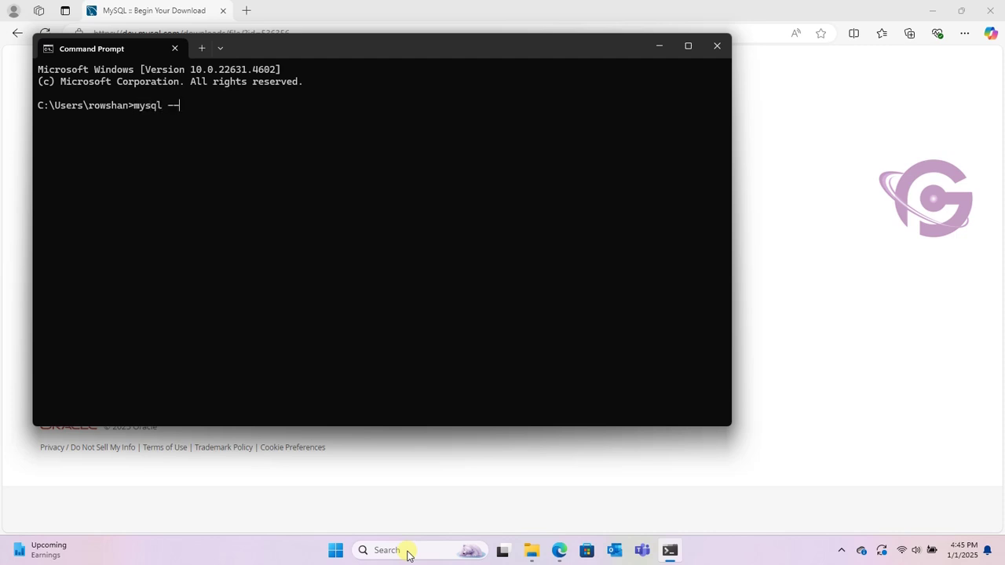
{"action": "key", "text": "Return"}
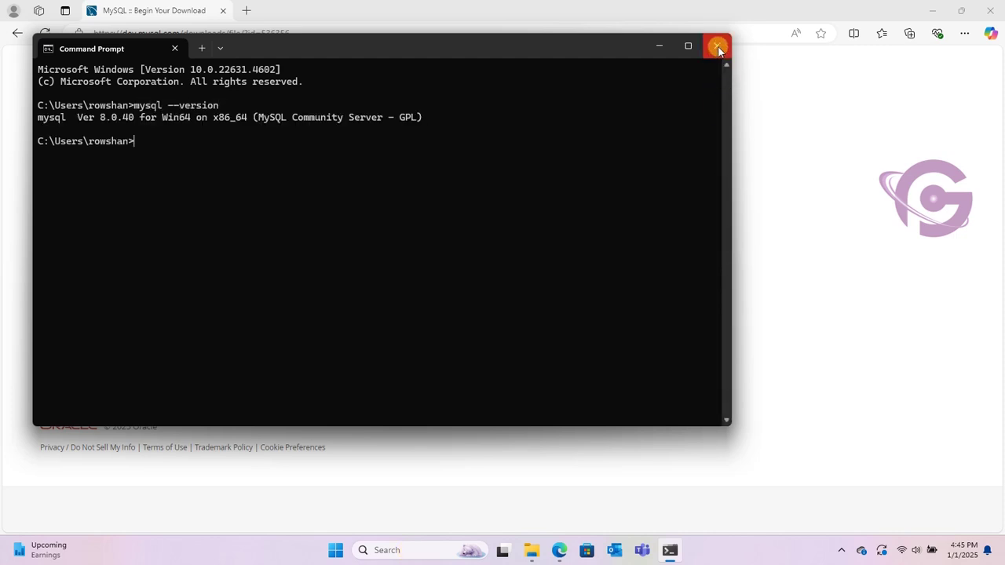
{"action": "left_click", "coordinate": [717, 46]}
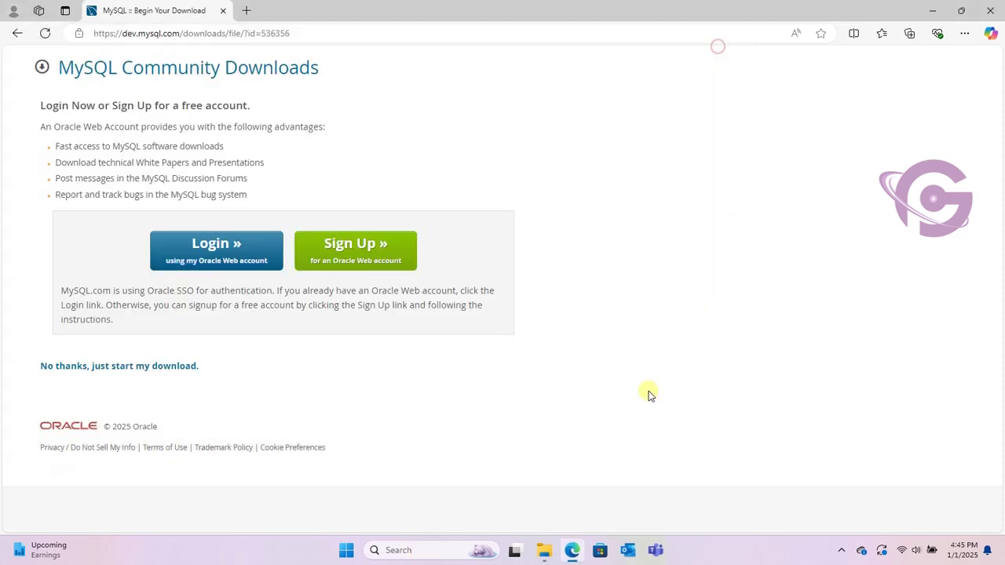
Step: Launch MySQL Workbench 8.0 CE and expand the sys schema in the local instance's schema list
{"action": "left_click", "coordinate": [436, 549]}
{"action": "type", "text": "work"}
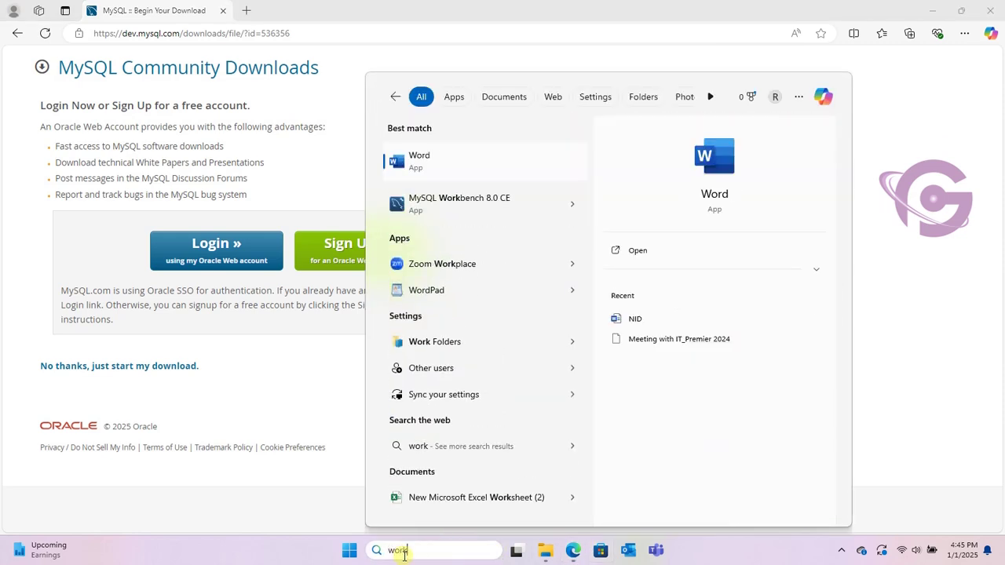
{"action": "left_click", "coordinate": [452, 202]}
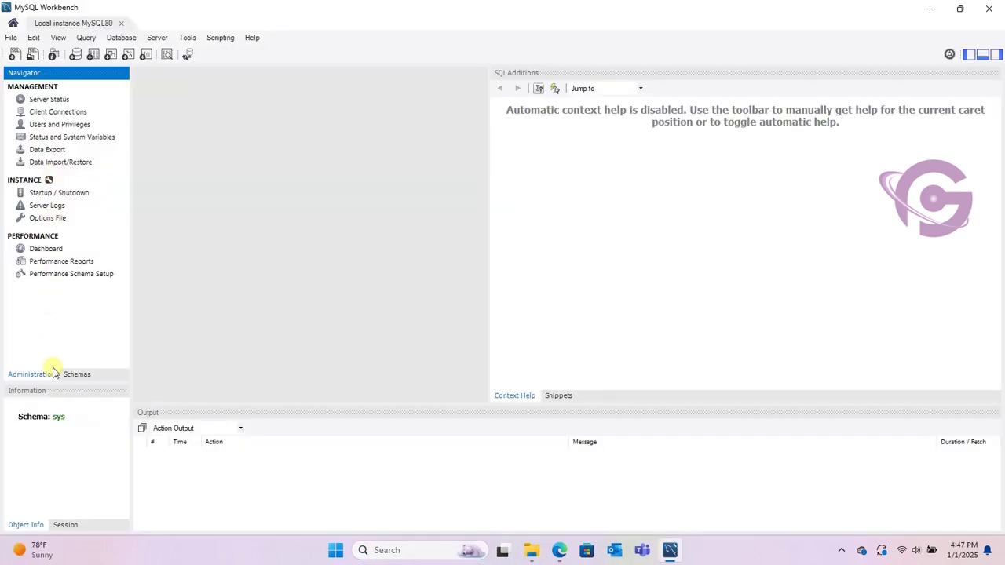
{"action": "left_click", "coordinate": [77, 375]}
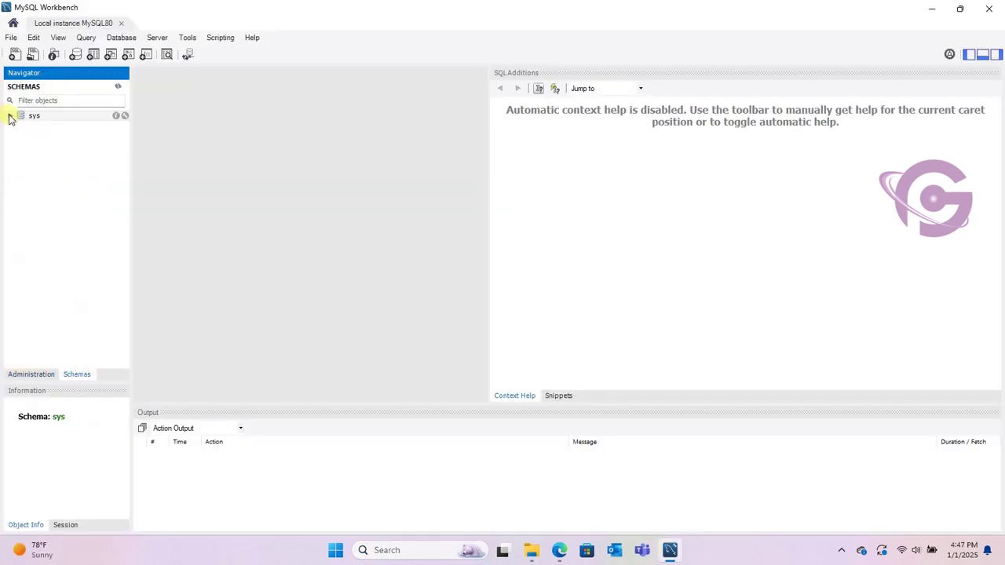
{"action": "left_click", "coordinate": [10, 116]}
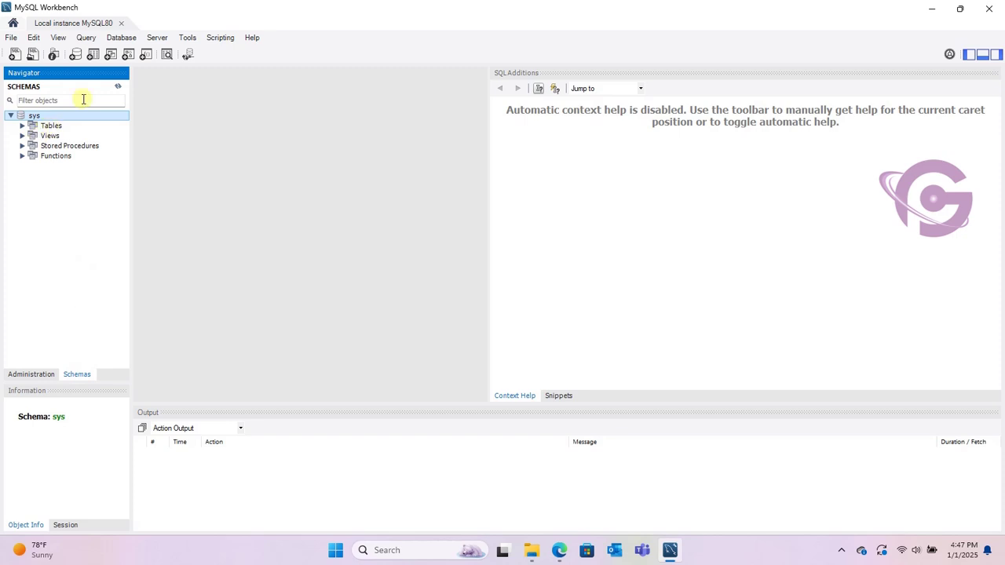
Step: Run "create database mytestdb" in a new SQL query file, and expand mytestdb in the refreshed schema list
{"action": "left_click", "coordinate": [15, 54]}
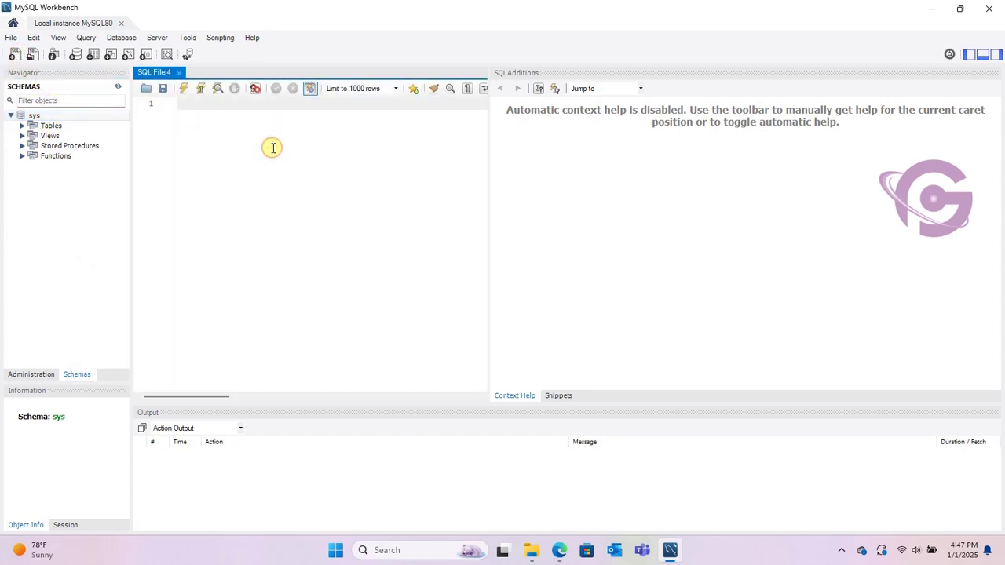
{"action": "type", "text": "create database"}
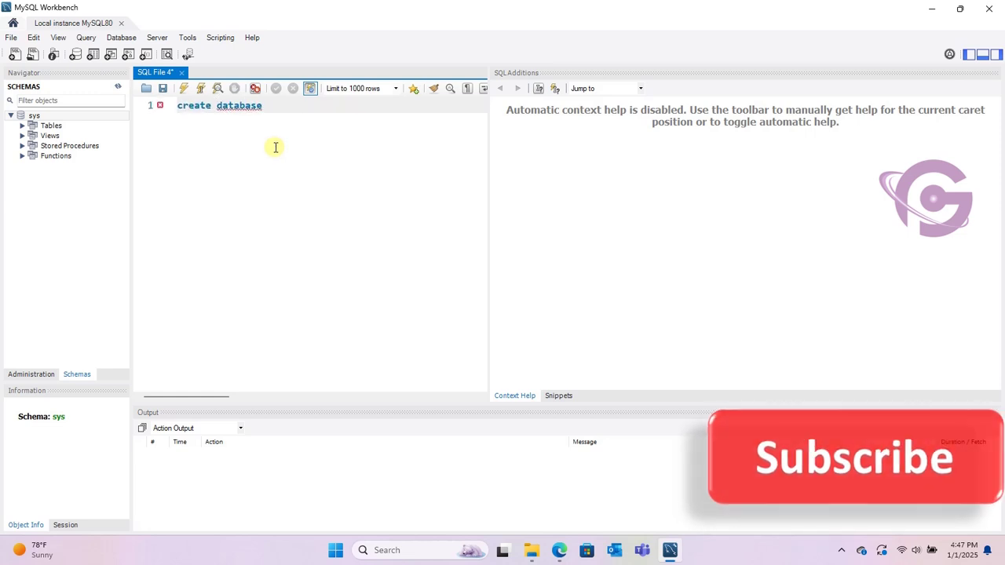
{"action": "scroll", "coordinate": [275, 147], "scroll_direction": "up", "scroll_amount": 4}
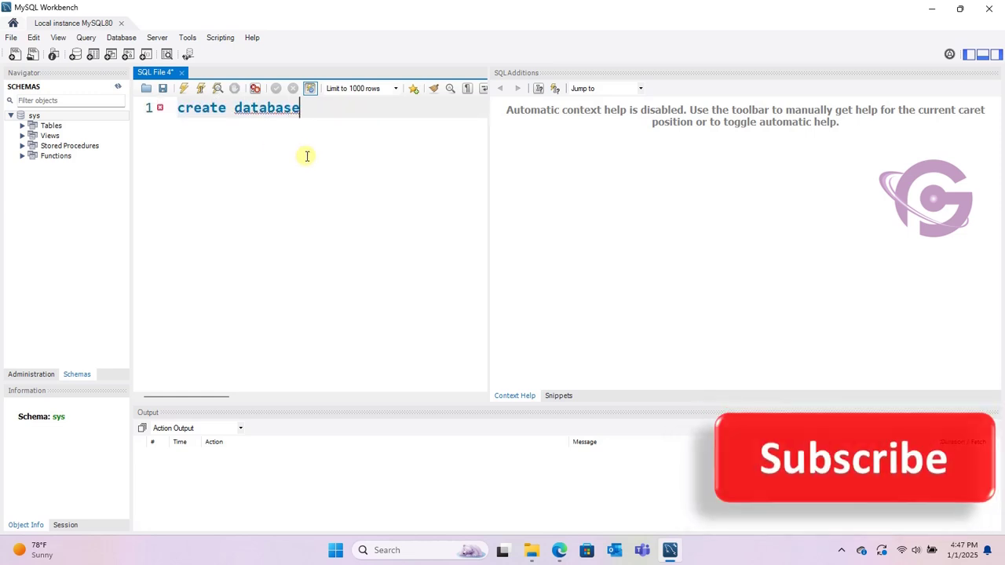
{"action": "type", "text": "mytestdb"}
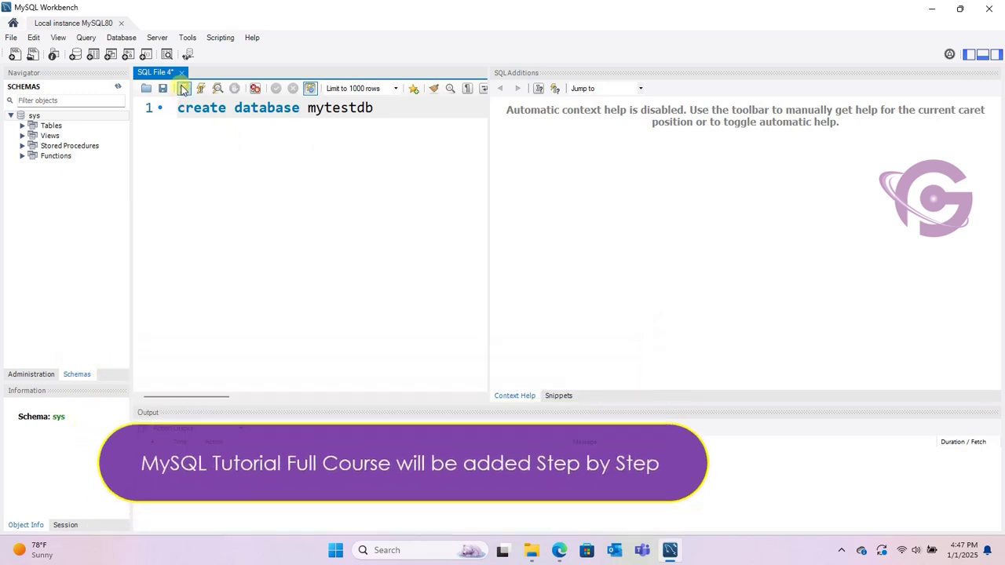
{"action": "left_click", "coordinate": [184, 88]}
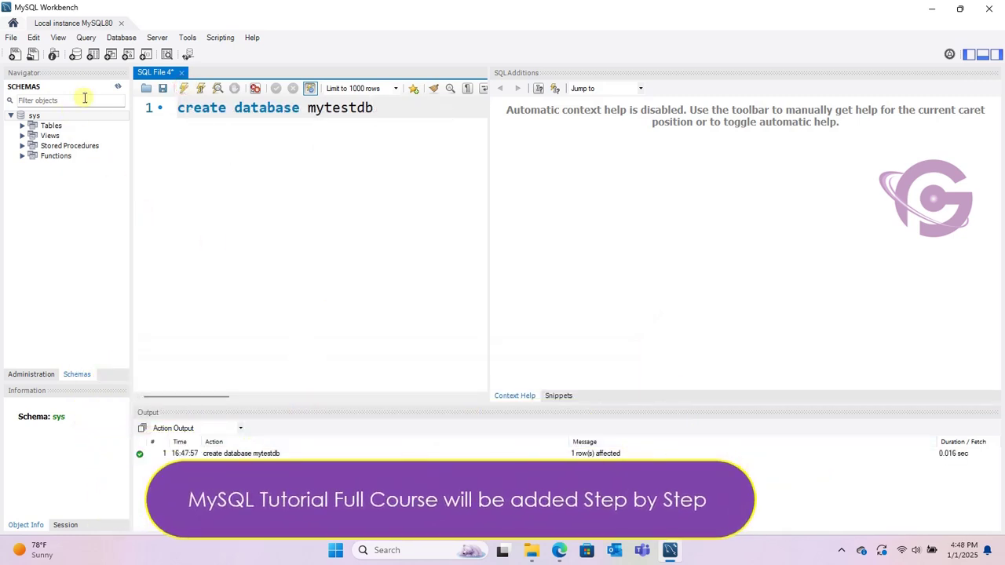
{"action": "left_click", "coordinate": [117, 86]}
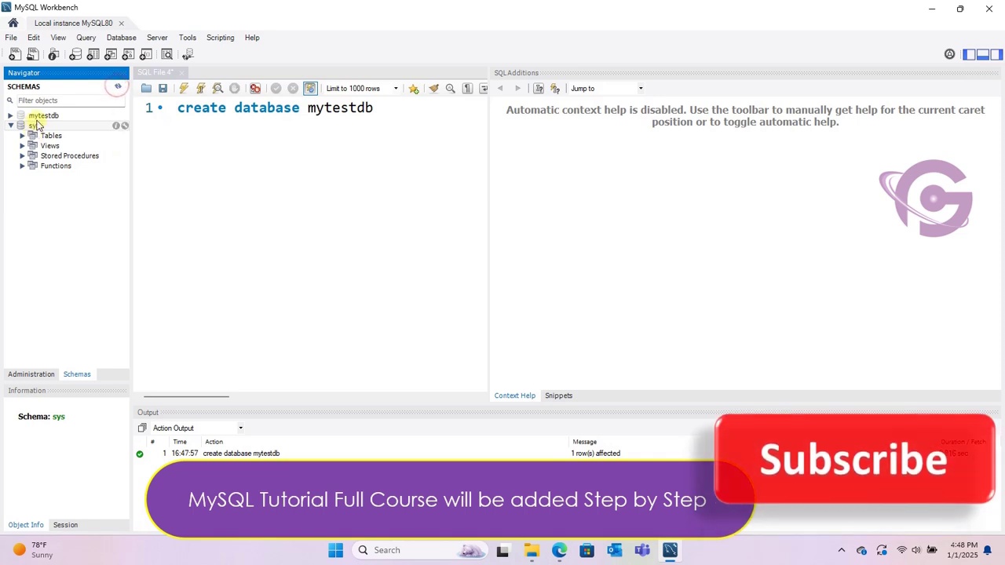
{"action": "left_click", "coordinate": [11, 116]}
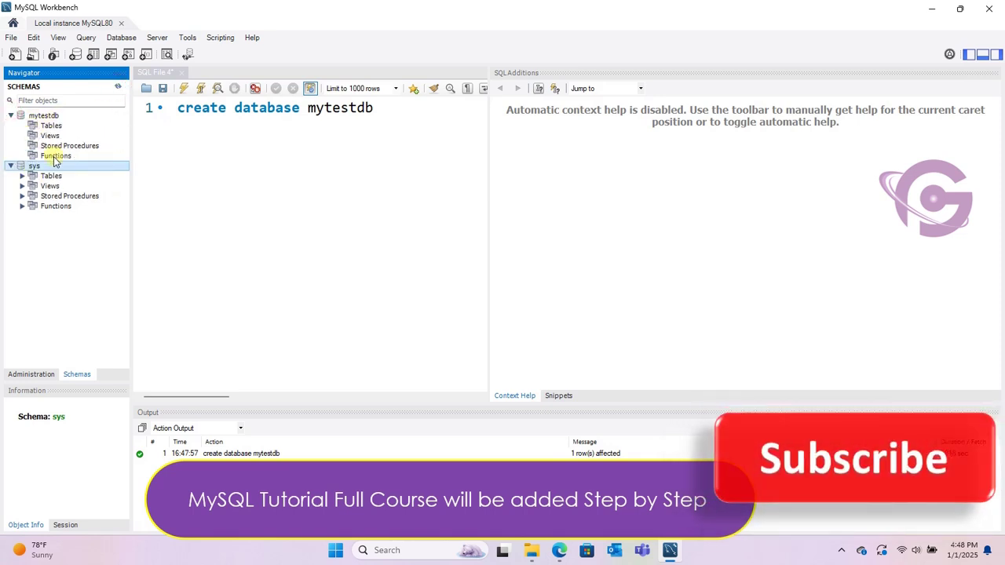